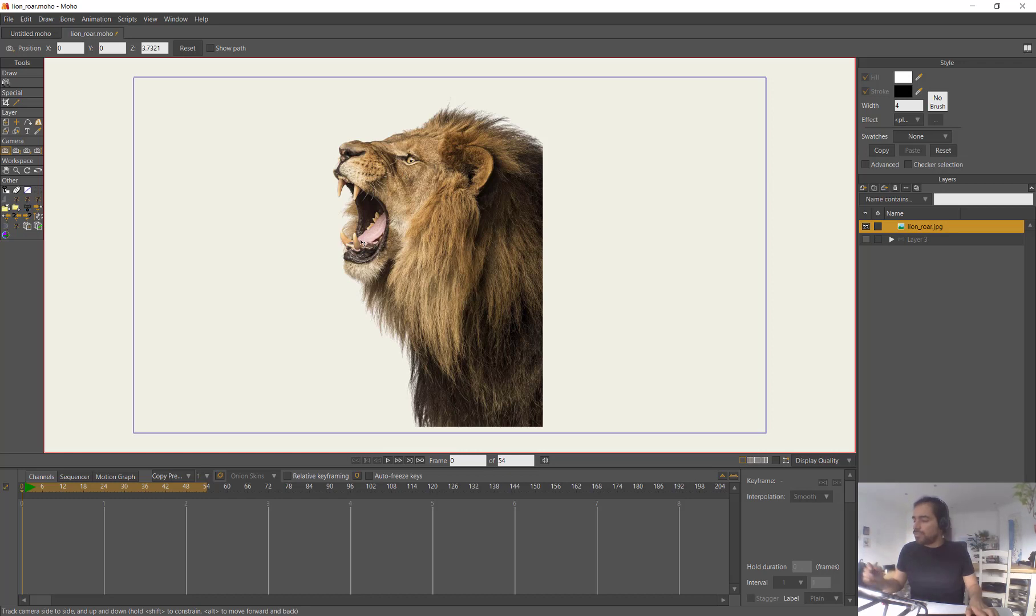
- Add a new vector layer above the lion_roar.jpg image layer
left_click(863, 188)
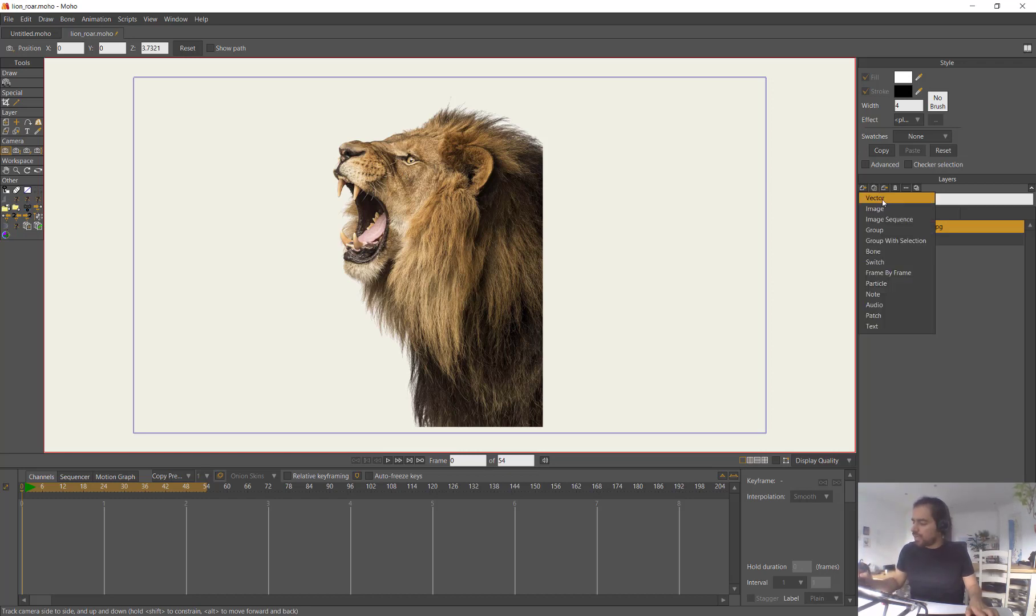
left_click(878, 199)
key("Return")
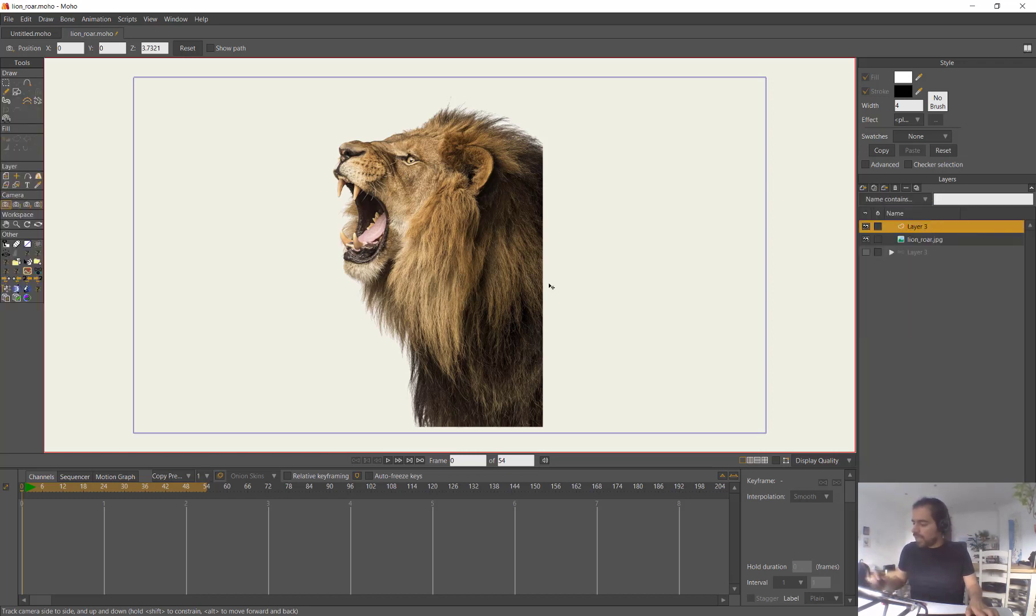
- Draw a closed, straight-sided outline loosely surrounding the whole lion on the vector layer with the Add Point tool
left_click_drag(548, 284, 490, 279)
left_click(27, 84)
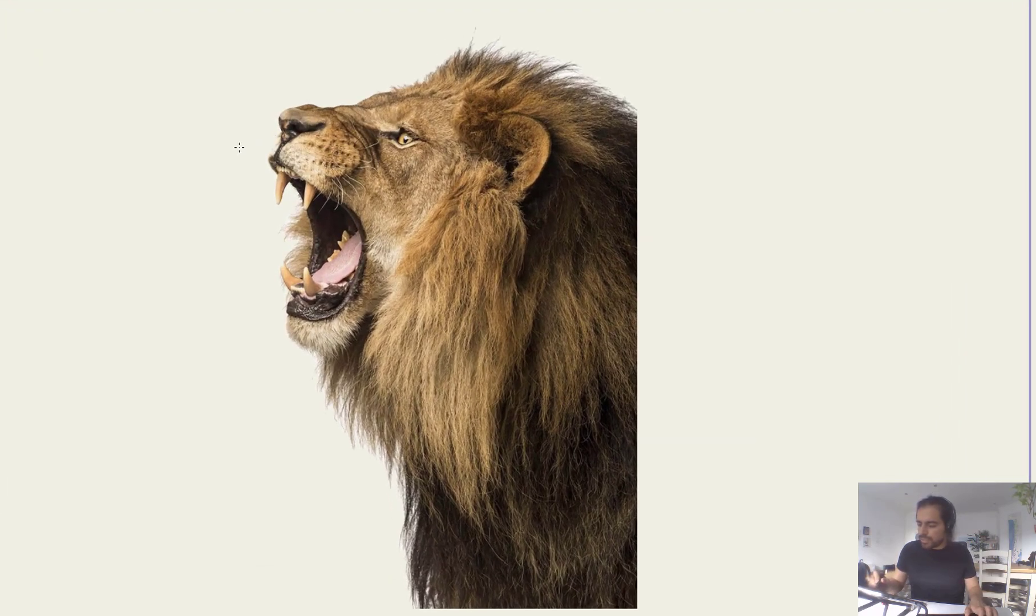
left_click_drag(283, 118, 386, 615)
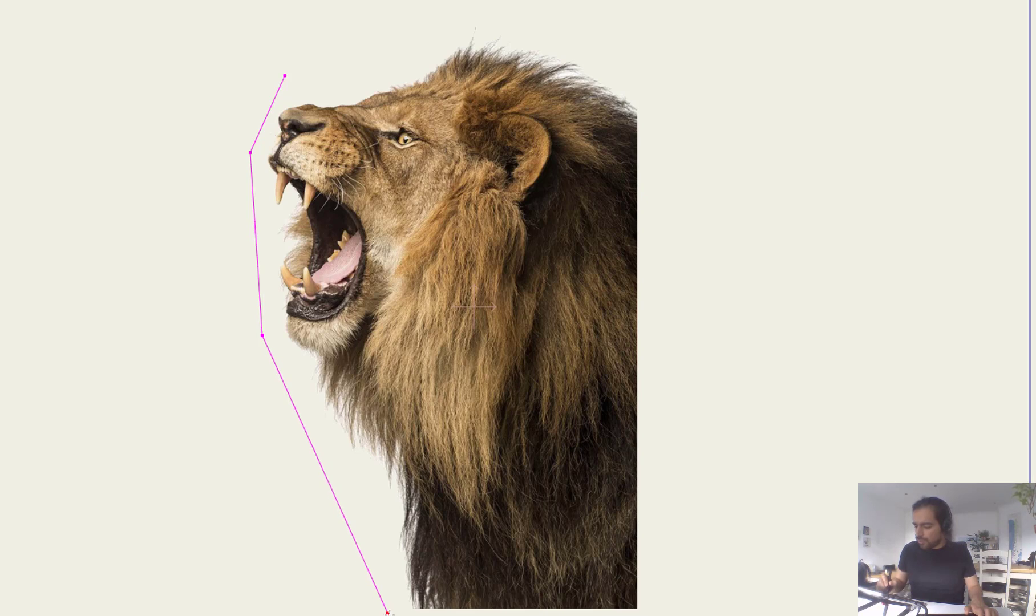
left_click(654, 612)
left_click(670, 108)
left_click_drag(665, 110, 662, 110)
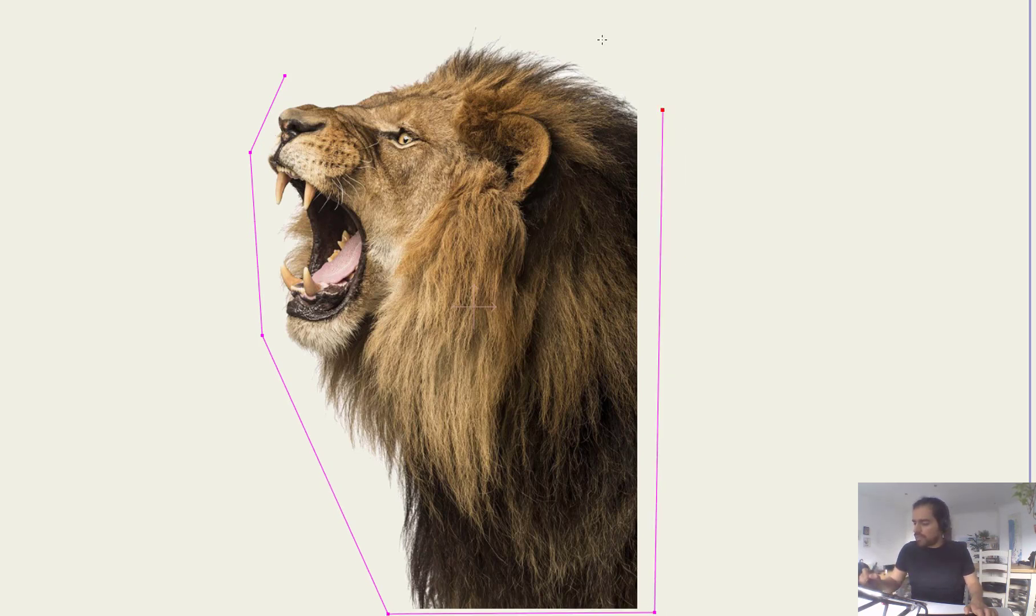
left_click(511, 5)
left_click(283, 75)
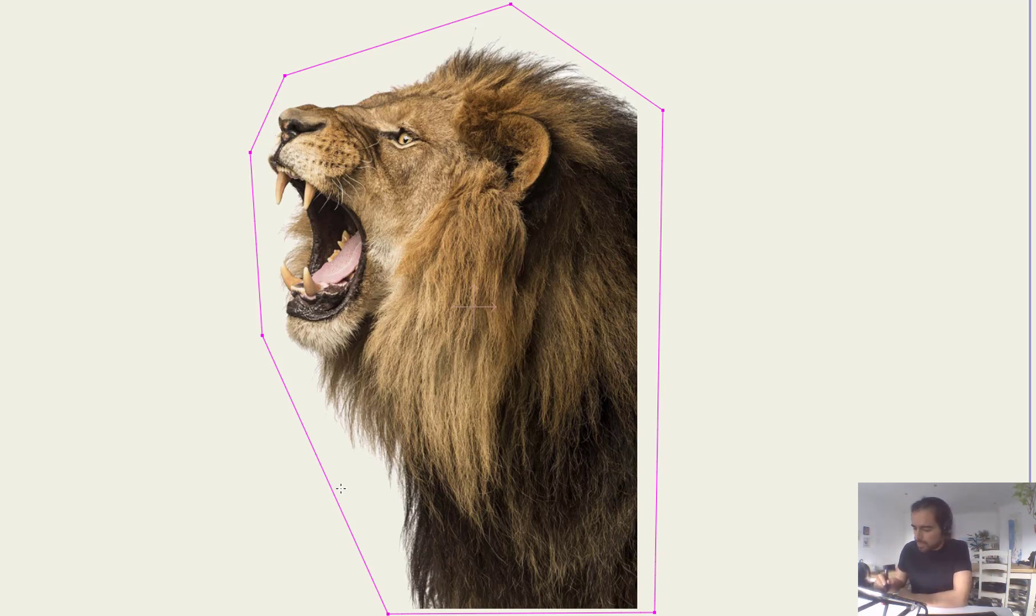
- Insert extra points along the outline's throat, muzzle and head edges and pull them in to follow the lion's silhouette
left_click_drag(334, 494, 376, 481)
left_click(381, 553)
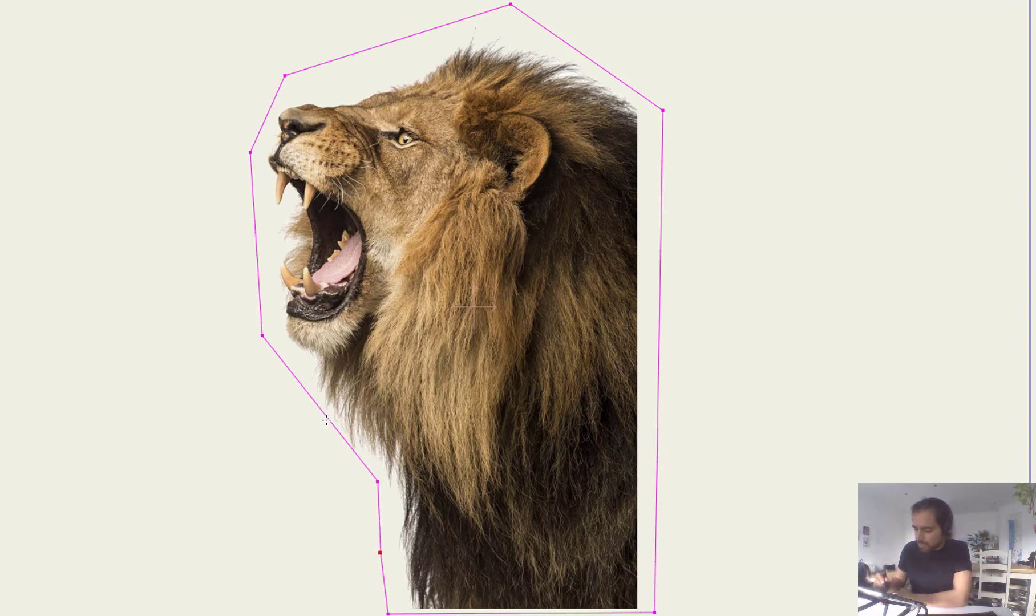
left_click_drag(332, 425, 325, 443)
left_click_drag(255, 241, 264, 225)
left_click_drag(338, 58, 334, 90)
left_click(400, 57)
left_click_drag(414, 48, 411, 44)
left_click_drag(564, 42, 577, 37)
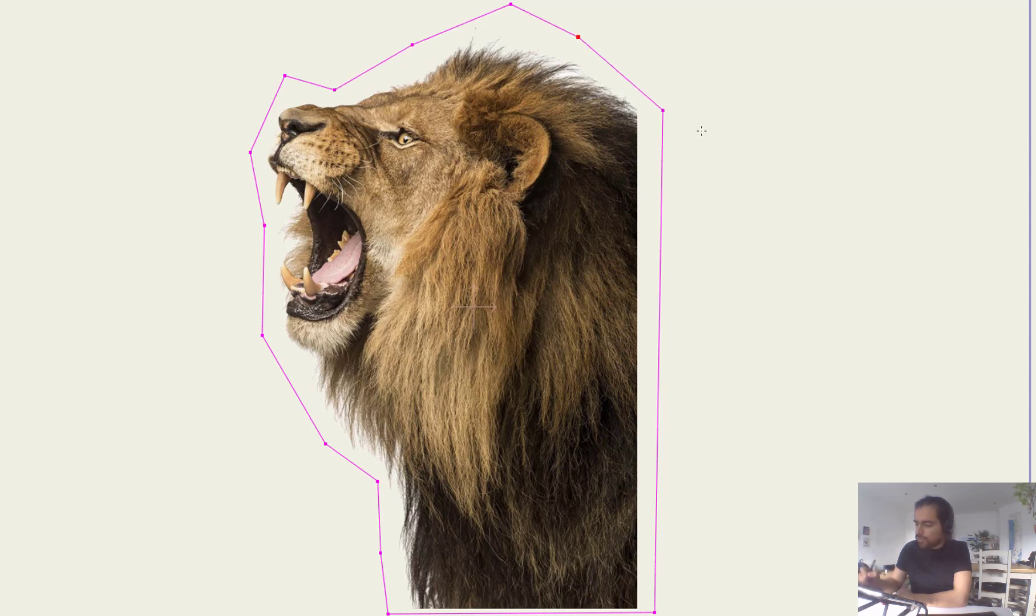
- Subdivide the outline with more points along the straight back edge, in front of the nose, above the head and below the chin
left_click_drag(653, 193, 653, 194)
left_click(653, 329)
left_click(655, 446)
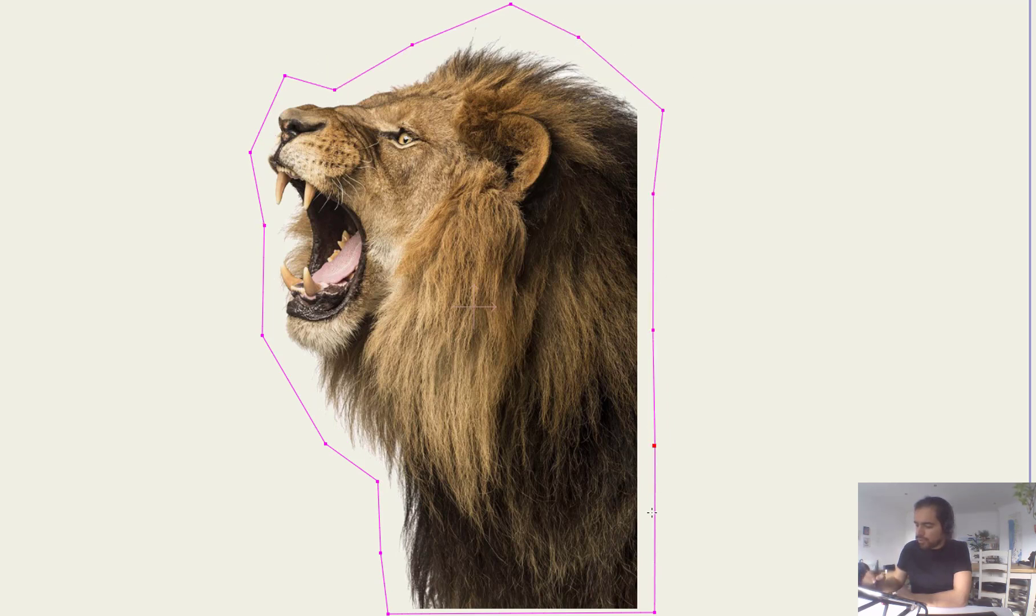
left_click_drag(654, 522, 654, 537)
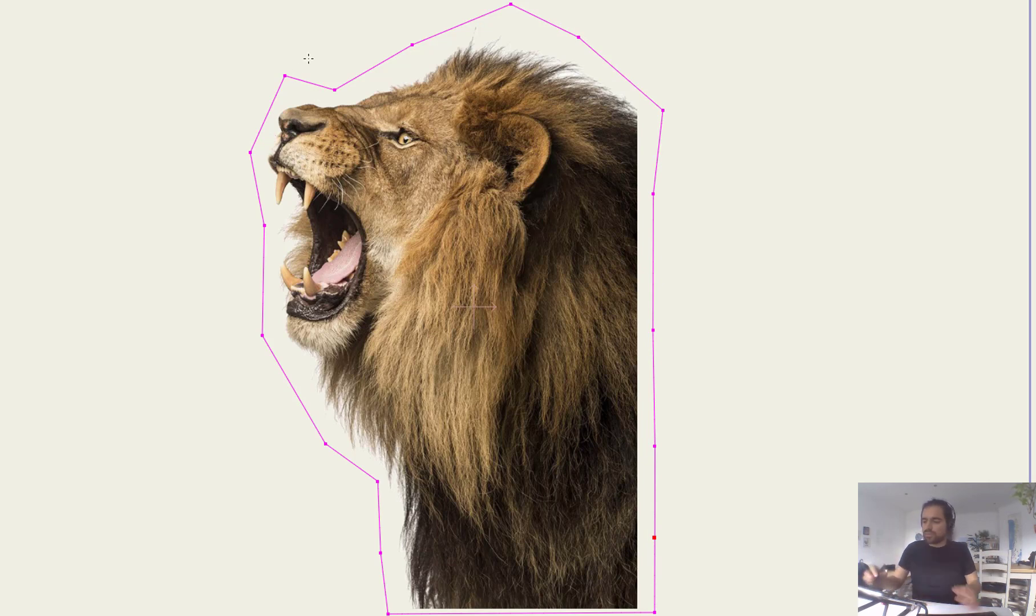
left_click_drag(266, 113, 258, 123)
left_click(366, 74)
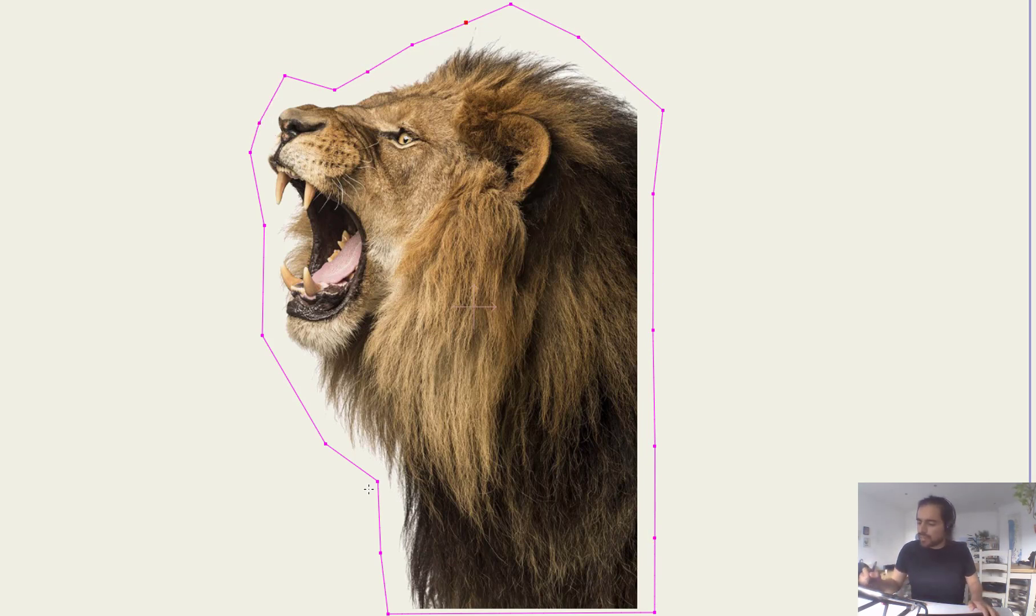
left_click(296, 390)
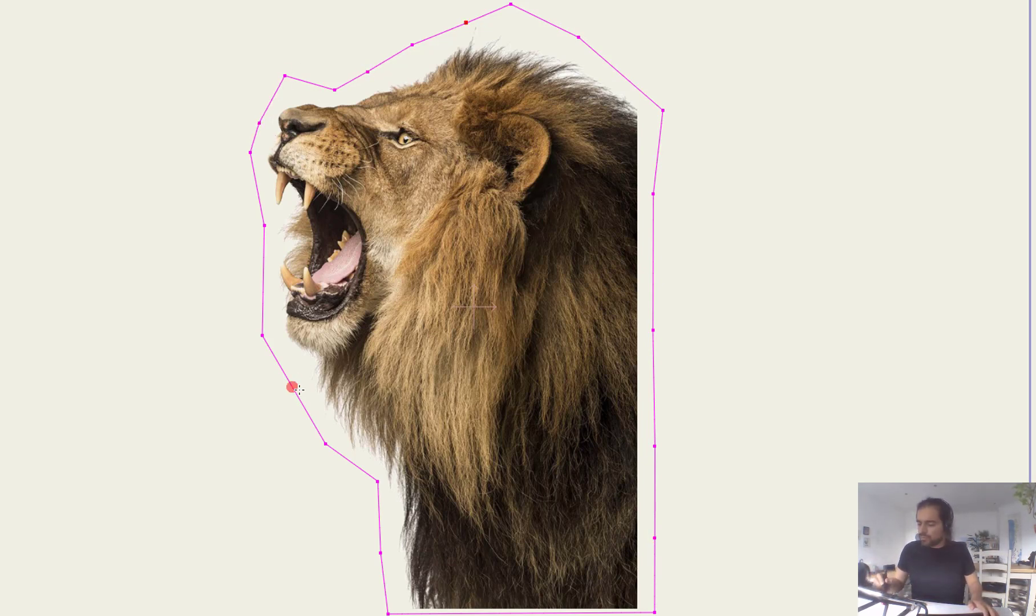
left_click(652, 242)
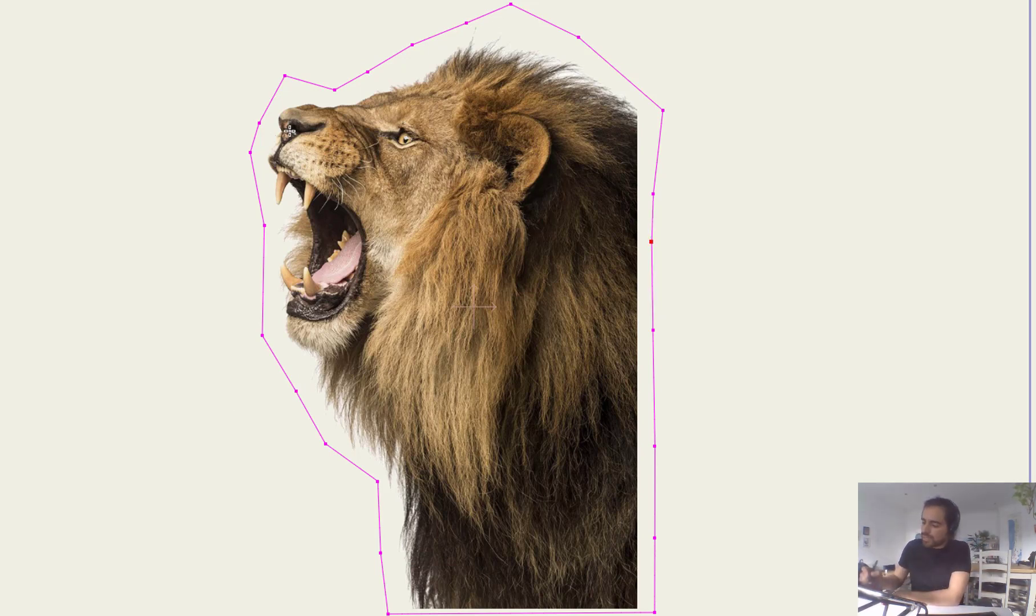
- Trace the open mouth's edge with a connected line from the lower lip, around the mouth corner, to the upper lip
left_click(289, 307)
left_click(319, 315)
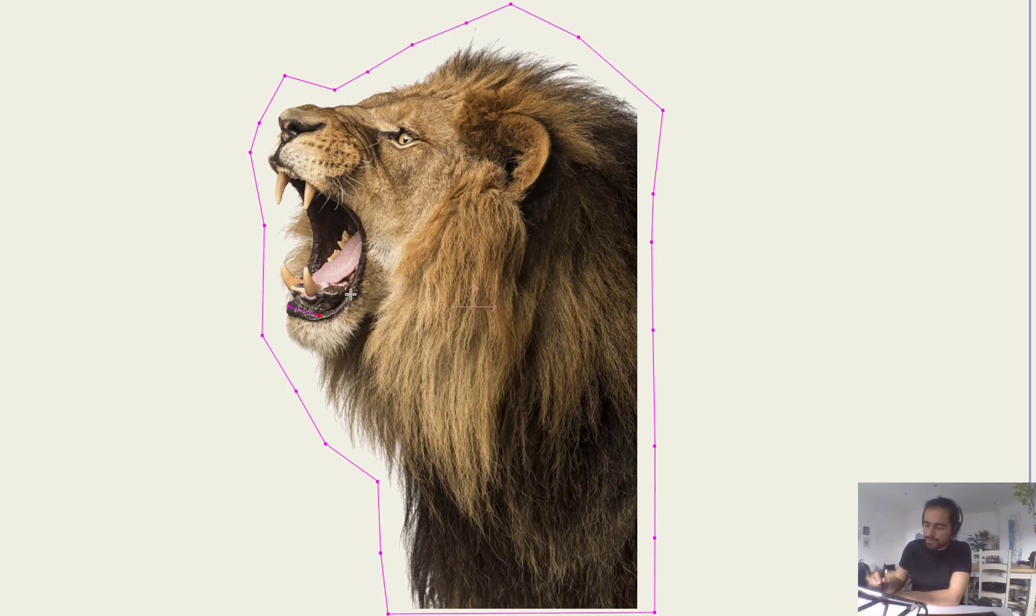
left_click(351, 291)
left_click(364, 249)
left_click(354, 217)
left_click(318, 184)
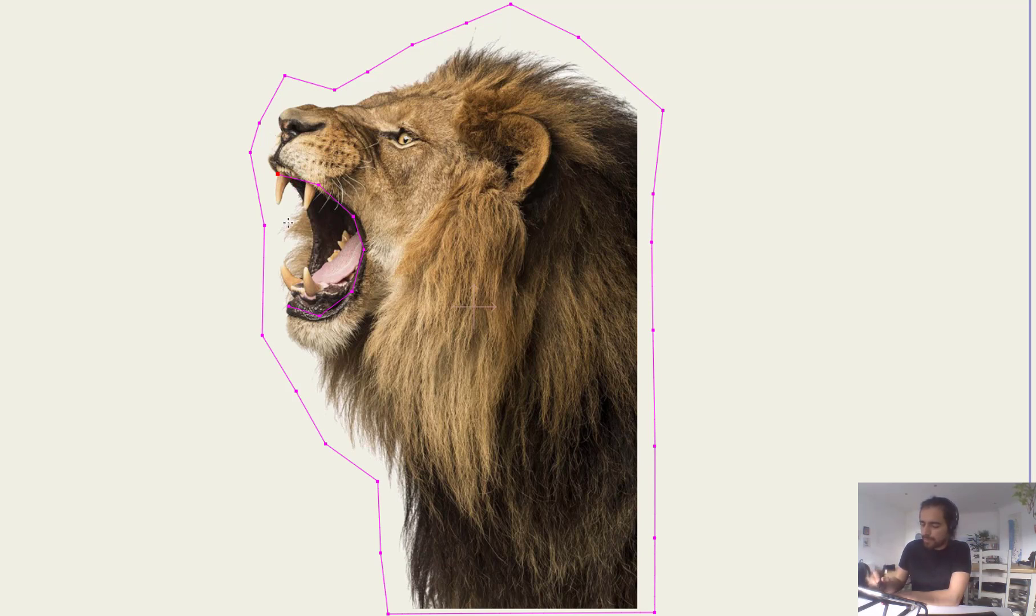
- Place short separate line segments inside the open mouth, along its far edge, in the dark interior and on the tongue
left_click(298, 205)
left_click(311, 219)
left_click(322, 224)
left_click(337, 251)
left_click(311, 255)
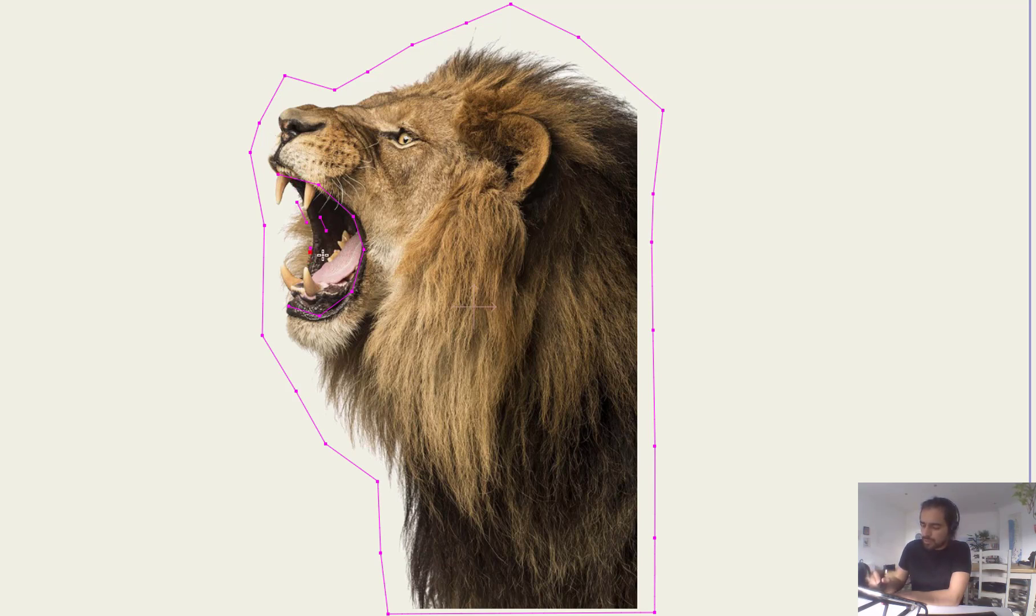
left_click(331, 269)
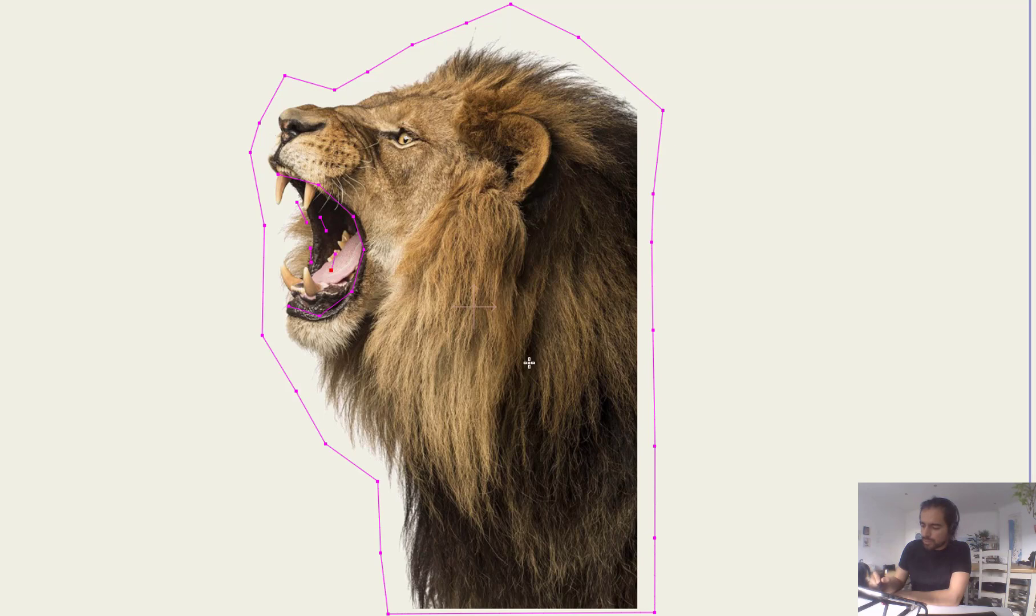
- Place short separate line segments on the throat fur, under the chin and along the lower jaw behind the mouth
left_click(323, 365)
left_click(329, 395)
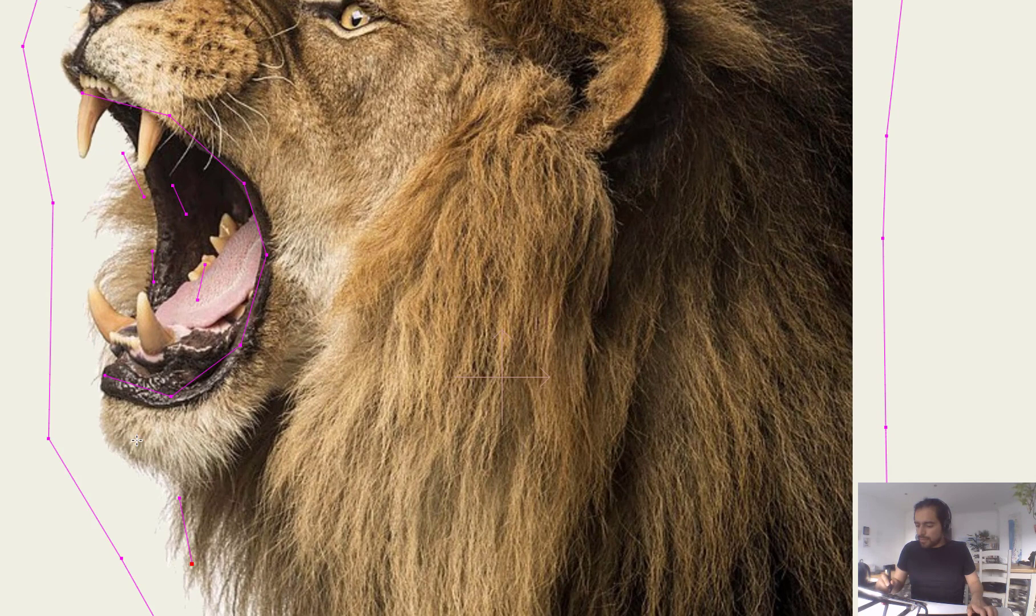
left_click(214, 449)
left_click(248, 458)
left_click(275, 445)
left_click(307, 419)
- Place short line segments along the bridge of the nose, behind and below the nostril, and above the upper lip
scroll(320, 310, "down", 5)
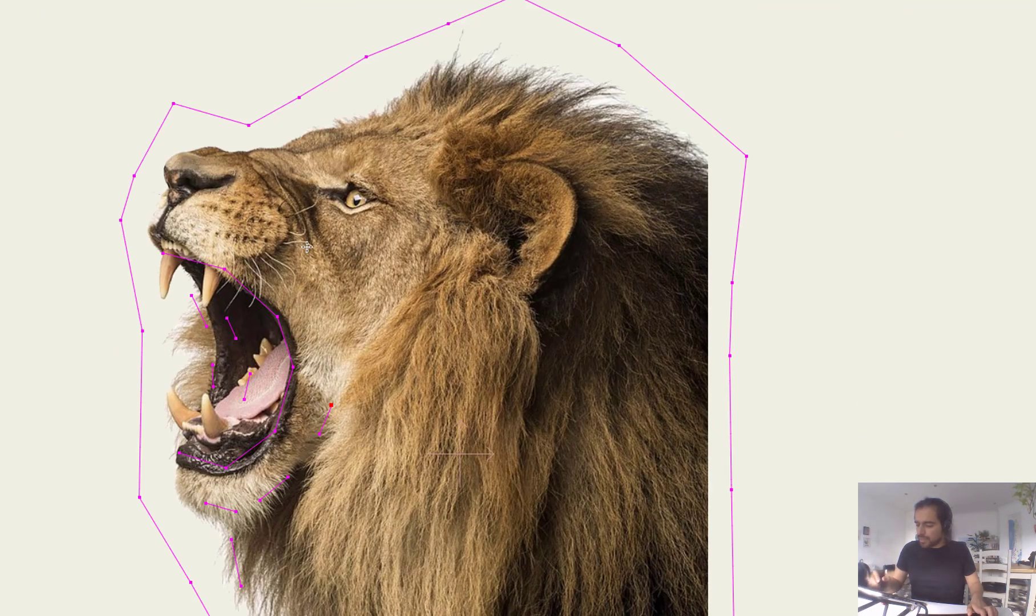
left_click(191, 161)
left_click(243, 154)
left_click(201, 204)
left_click(233, 202)
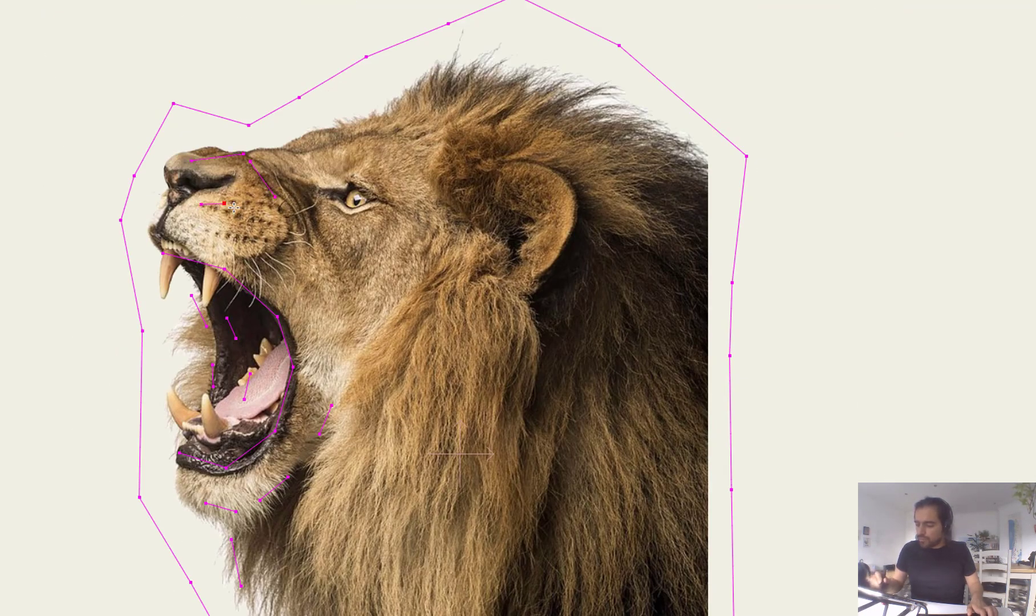
left_click(245, 257)
left_click(282, 246)
- Surround the lion's eye with four short line segments, two below it and two above it
left_click(319, 203)
left_click(345, 233)
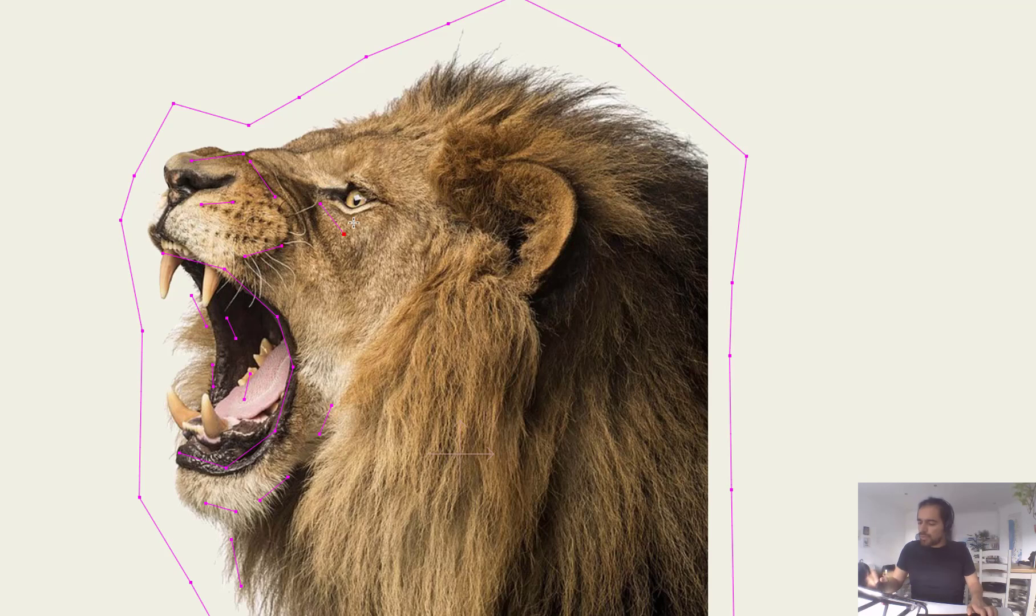
left_click(359, 231)
left_click(390, 217)
left_click(320, 177)
left_click(352, 154)
left_click(378, 162)
left_click(400, 183)
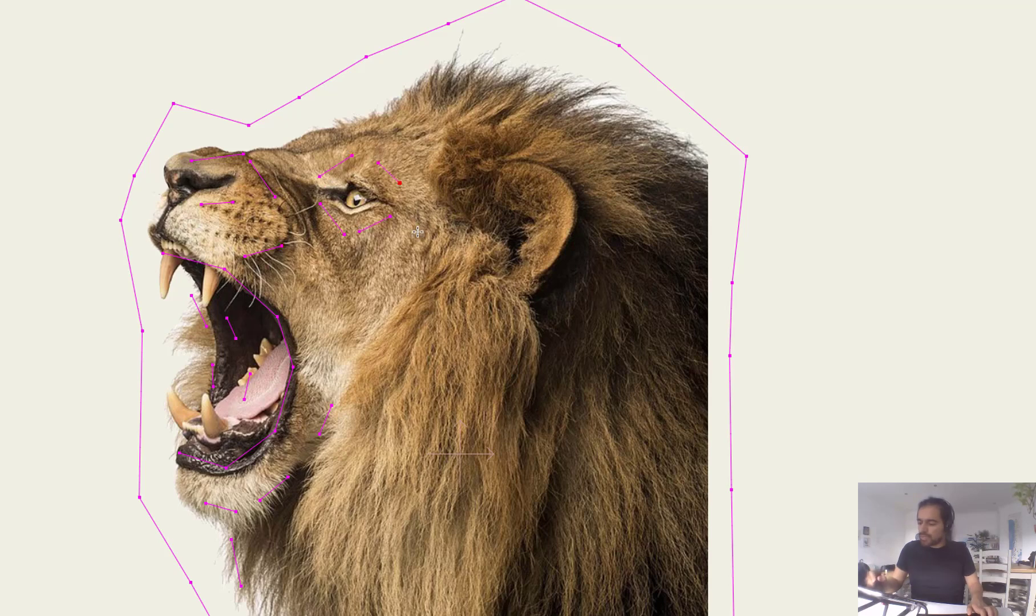
- Add short line segments on the cheek behind the mouth, in front of the ear, and in the mane below it
left_click(333, 294)
left_click(341, 337)
left_click(437, 230)
left_click(479, 247)
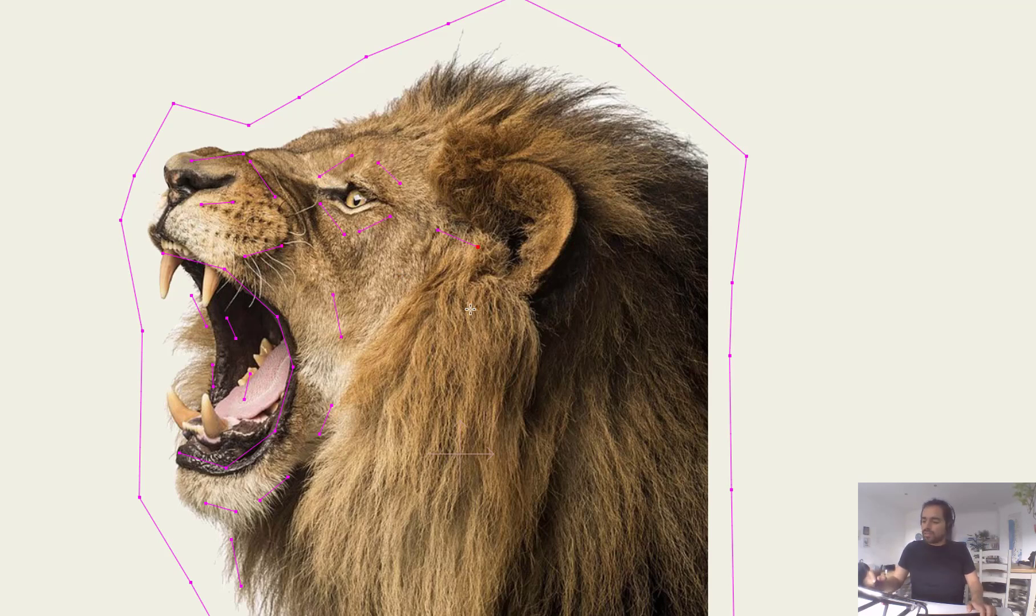
left_click(482, 366)
left_click(497, 403)
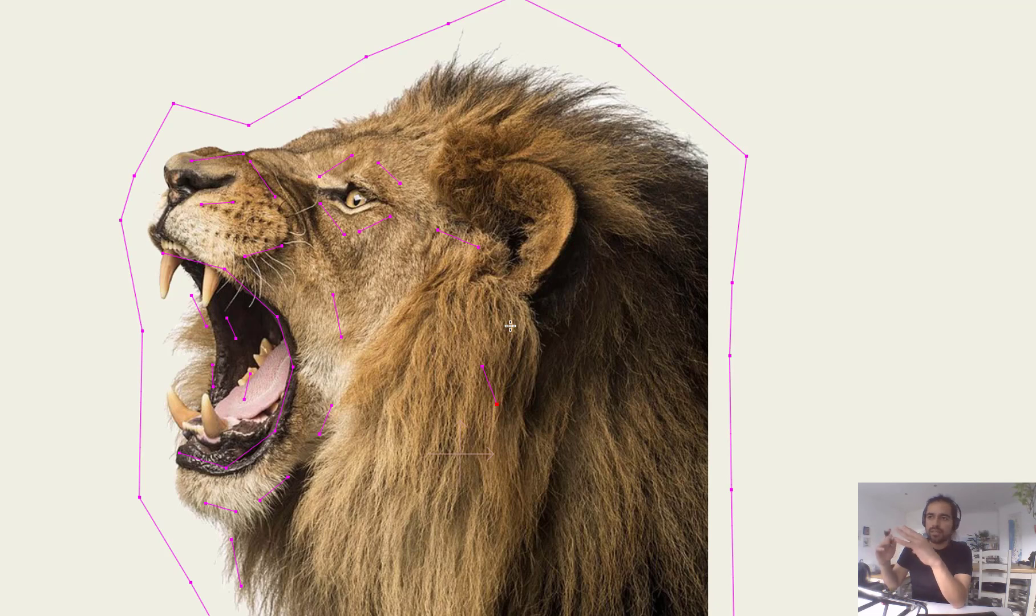
- Set the lion_roar.jpg layer's opacity to 30%
left_click(1031, 171)
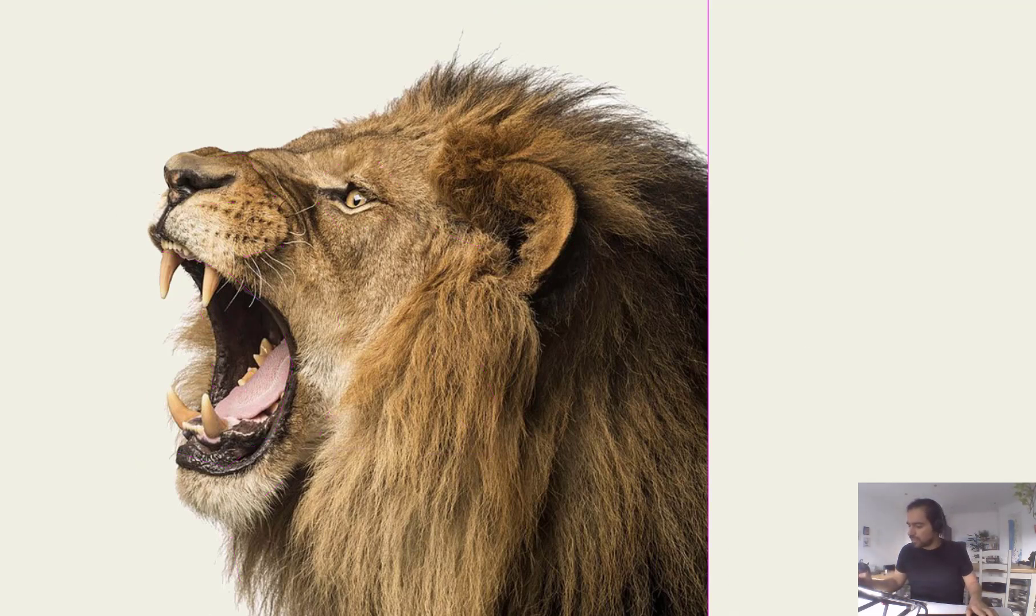
double_click(1030, 188)
left_click_drag(800, 289, 783, 290)
type("30")
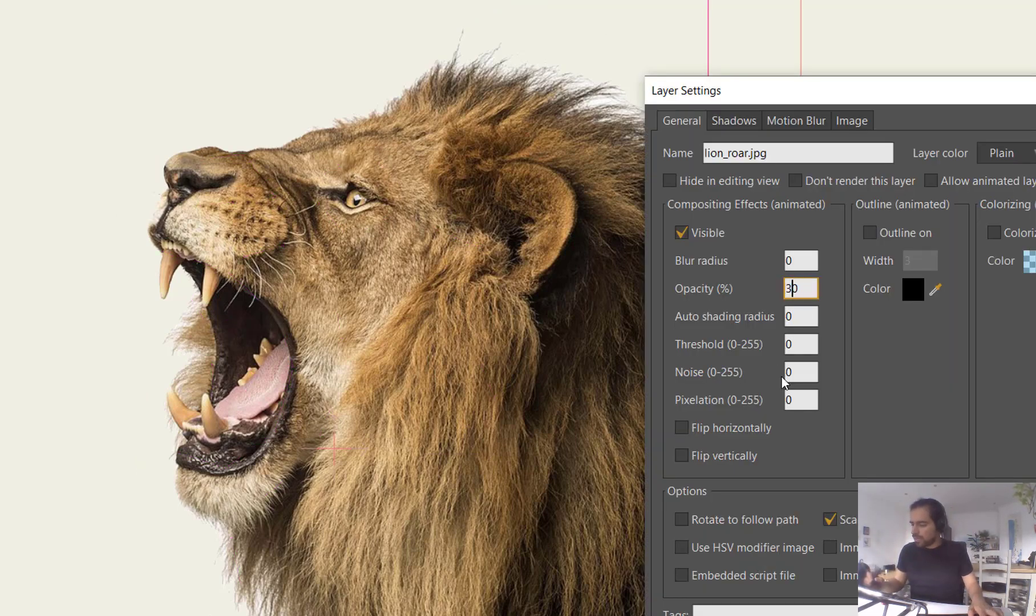
key("Return")
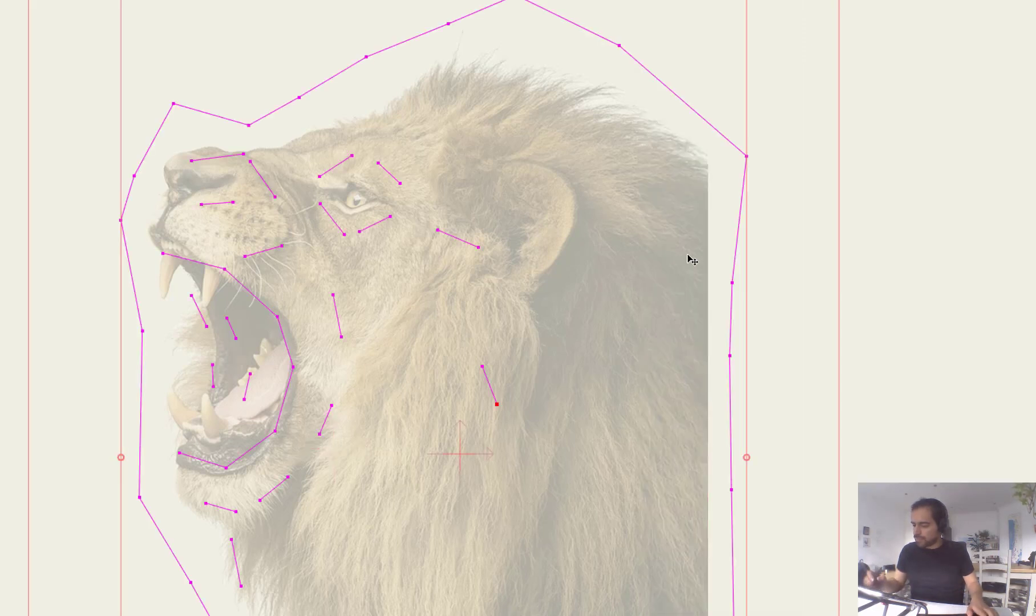
- Return to the vector layer and trace the ear's edge, adding short segments inside the ear, on the cheek and above the head
left_click_drag(688, 260, 716, 205)
scroll(559, 336, "down", 2)
left_click_drag(588, 360, 545, 406)
scroll(521, 261, "up", 1)
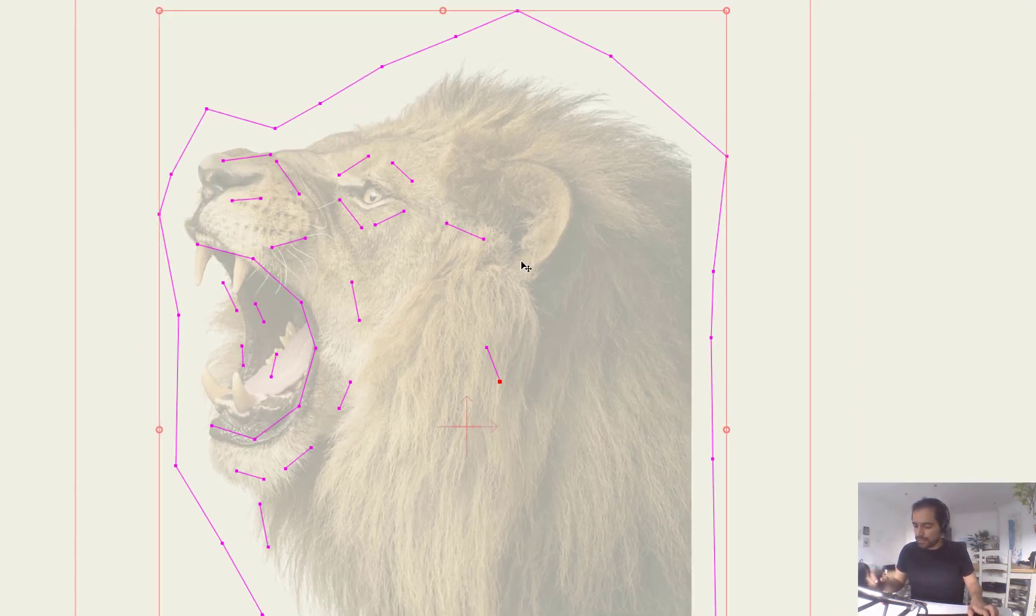
left_click_drag(425, 272, 417, 318)
mouse_move(486, 176)
left_mouse_down()
mouse_move(531, 152)
mouse_move(571, 181)
left_mouse_up()
left_click_drag(572, 181, 559, 243)
left_click_drag(559, 243, 516, 272)
mouse_move(525, 199)
left_mouse_down()
mouse_move(521, 232)
mouse_move(540, 225)
left_mouse_up()
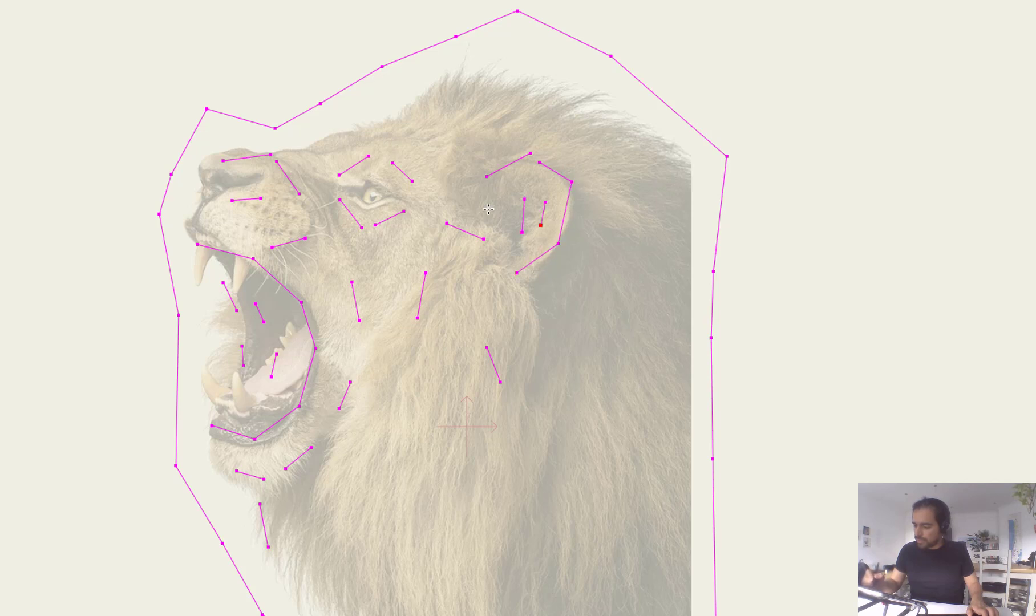
left_click_drag(492, 192, 486, 213)
left_click_drag(437, 130, 528, 113)
- Scatter short line segments through the front mane, from below the cheek down the throat to the lighter mane's tip
scroll(603, 324, "down", 1)
scroll(603, 323, "down", 5)
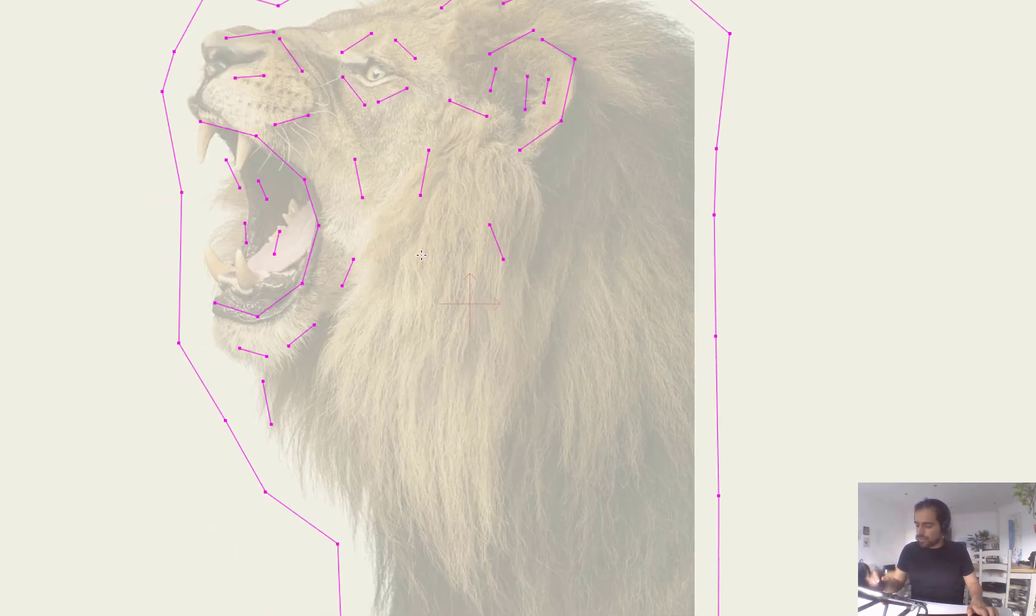
mouse_move(435, 240)
left_mouse_down()
mouse_move(407, 278)
mouse_move(423, 382)
left_mouse_up()
left_click_drag(456, 379, 450, 426)
left_click_drag(501, 373, 509, 414)
mouse_move(335, 374)
left_mouse_down()
mouse_move(329, 420)
mouse_move(388, 475)
left_mouse_up()
left_click_drag(397, 482, 439, 575)
left_click_drag(492, 540, 498, 504)
left_click_drag(503, 466, 527, 444)
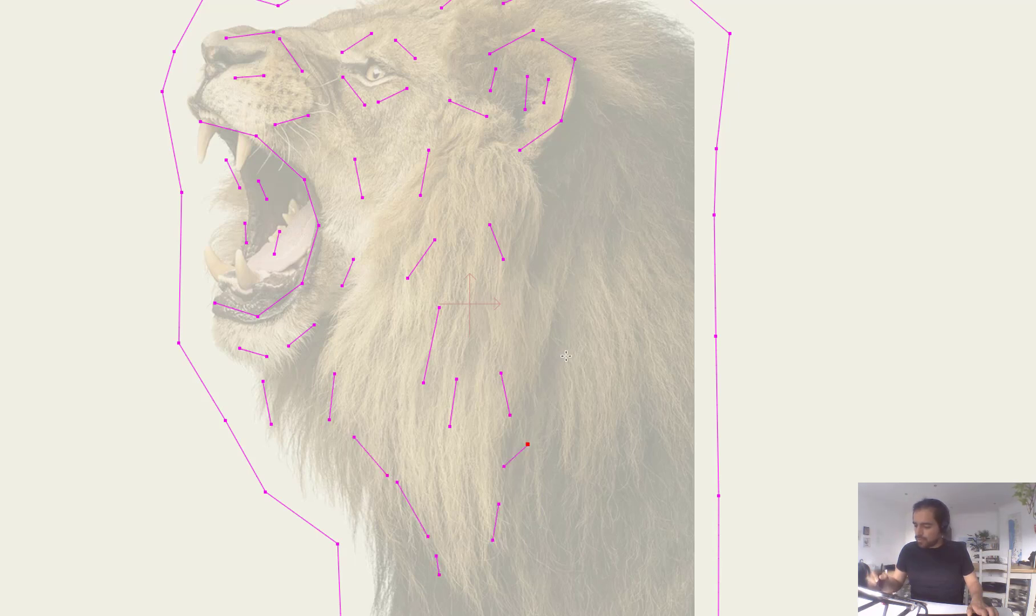
- Scatter short line segments through the dark rear mane, behind and below the ear
left_click_drag(567, 355, 576, 322)
left_click_drag(588, 215, 585, 275)
left_click_drag(564, 195, 555, 161)
scroll(627, 57, "up", 2)
mouse_move(614, 100)
left_mouse_down()
mouse_move(593, 138)
mouse_move(627, 101)
left_mouse_up()
left_click_drag(649, 178, 655, 215)
left_click_drag(635, 298, 642, 338)
- Fill the lower rear mane and the area just above the image's bottom edge with short line segments
scroll(650, 244, "down", 1)
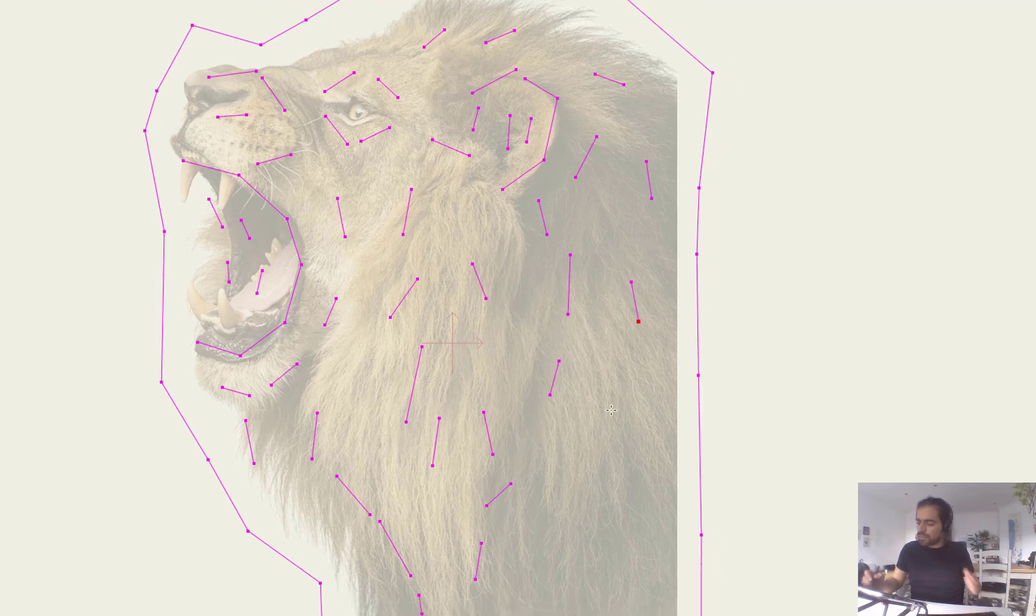
mouse_move(611, 397)
left_mouse_down()
mouse_move(591, 441)
mouse_move(622, 460)
left_mouse_up()
scroll(599, 428, "down", 4)
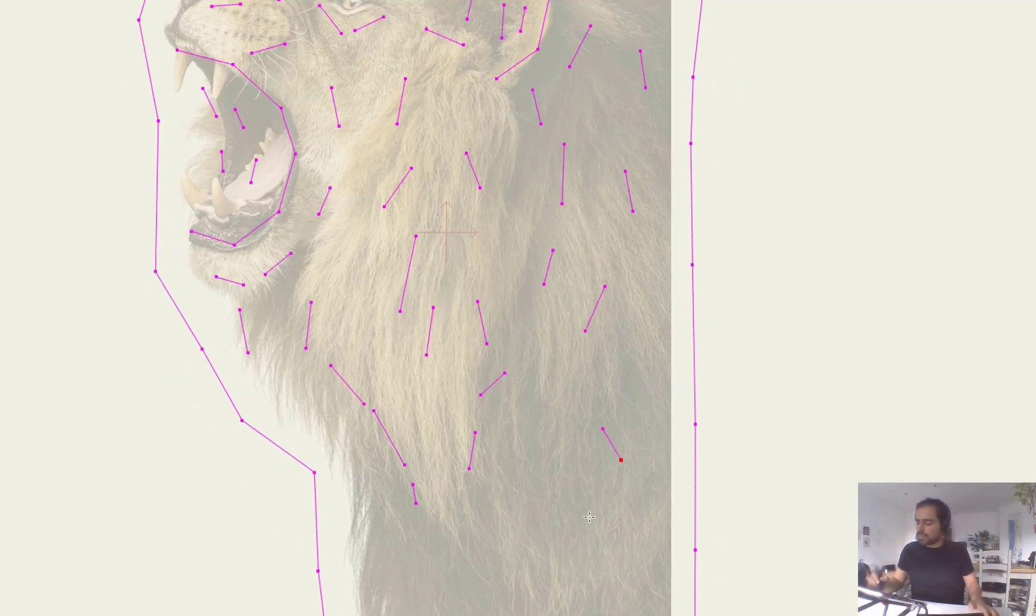
left_click_drag(590, 517, 608, 545)
scroll(608, 545, "down", 5)
left_click_drag(393, 386, 420, 418)
left_click_drag(479, 422, 486, 443)
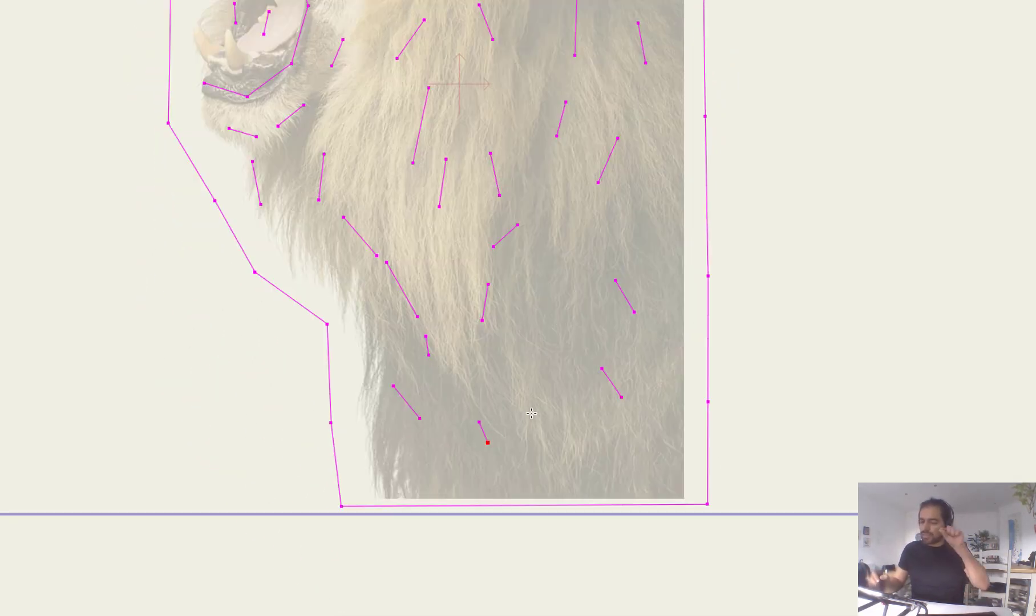
left_click_drag(530, 403, 547, 436)
left_click_drag(604, 458, 625, 476)
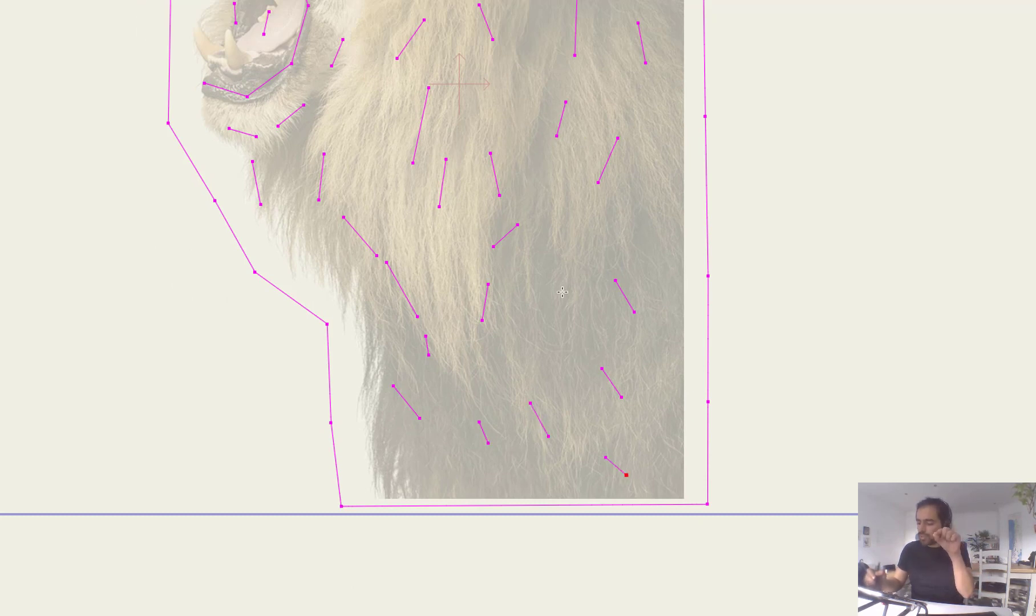
- Add the remaining short segments in the rear mane, above the head, on the cheek and muzzle, and inside the open mouth
left_click_drag(559, 310, 566, 274)
left_click_drag(617, 227, 630, 215)
scroll(623, 194, "up", 4)
left_click_drag(653, 254, 670, 280)
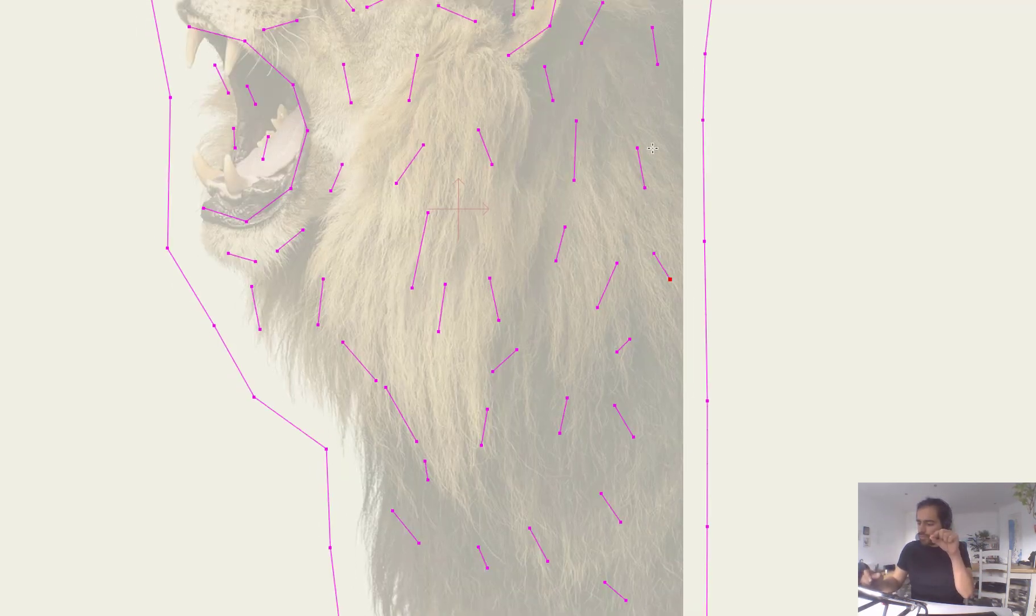
scroll(669, 280, "up", 6)
left_click_drag(651, 233, 654, 259)
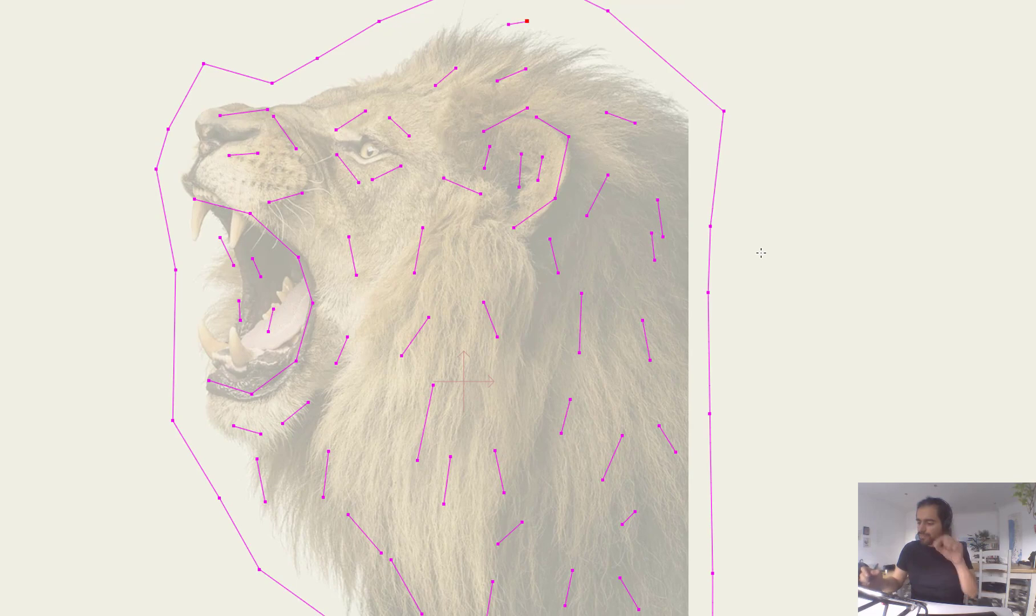
scroll(761, 253, "down", 3)
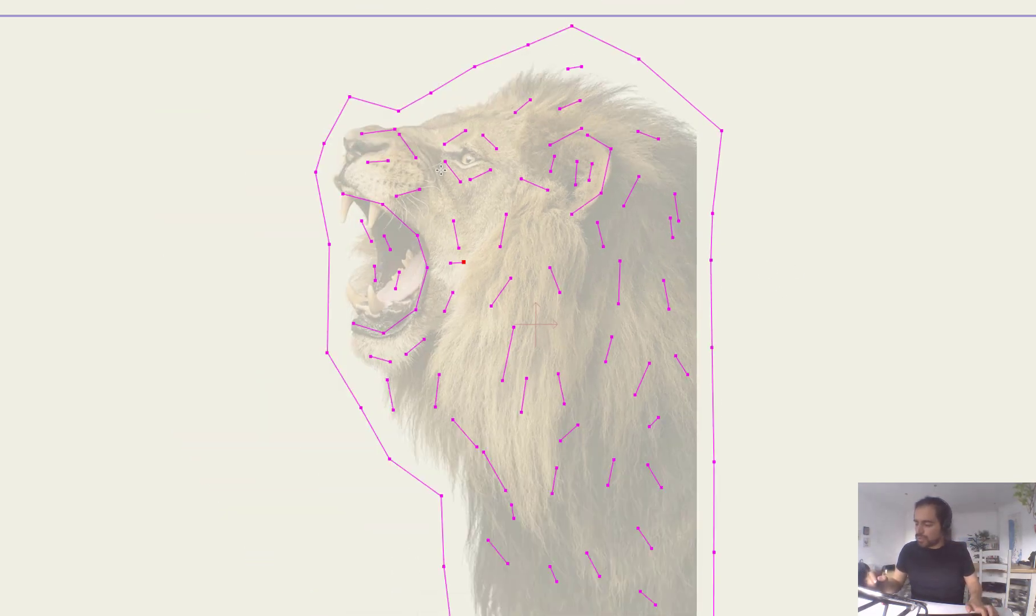
left_click_drag(430, 216, 441, 196)
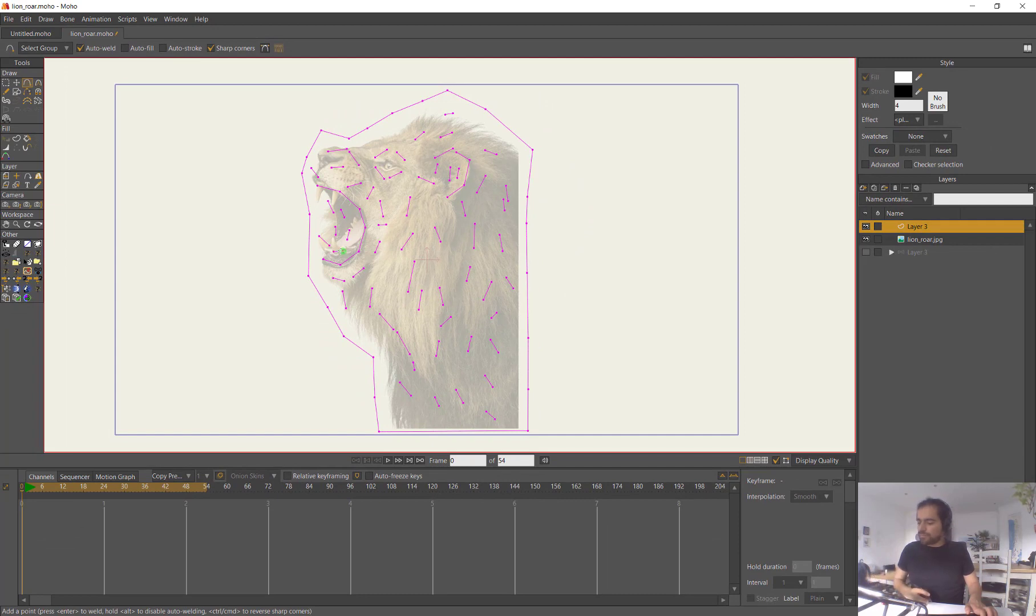
- Create a filled shape from all the mesh outlines and segments on Layer 3, and convert it with Triangulate 2D Mesh
left_click(18, 140)
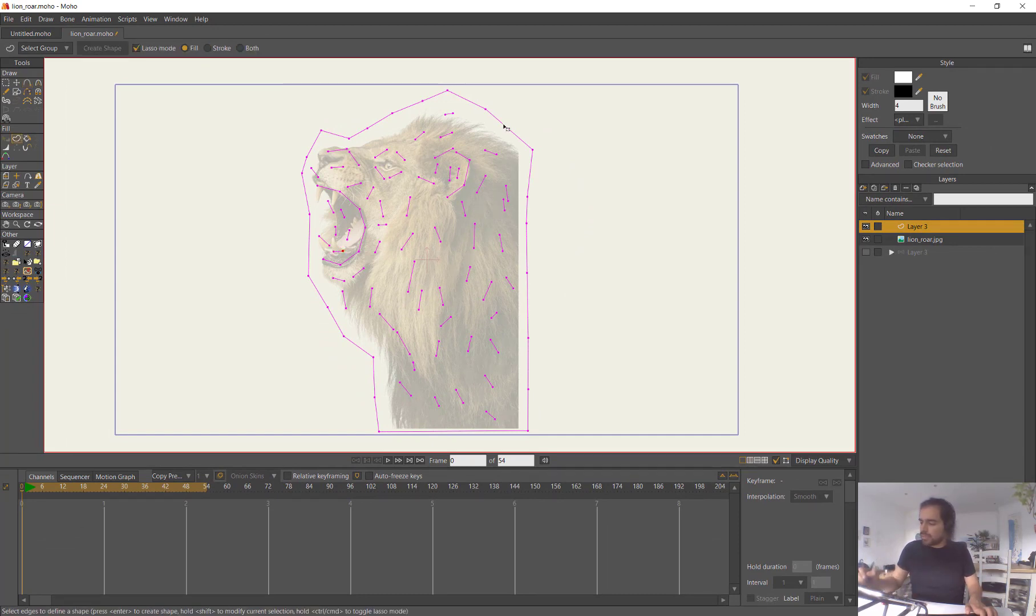
left_click(505, 126)
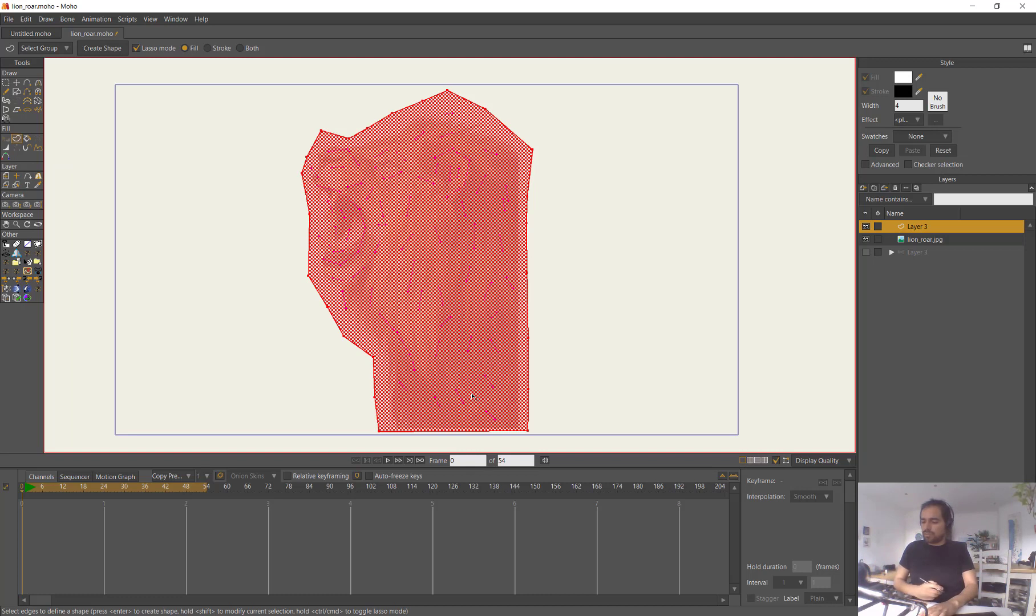
key("Return")
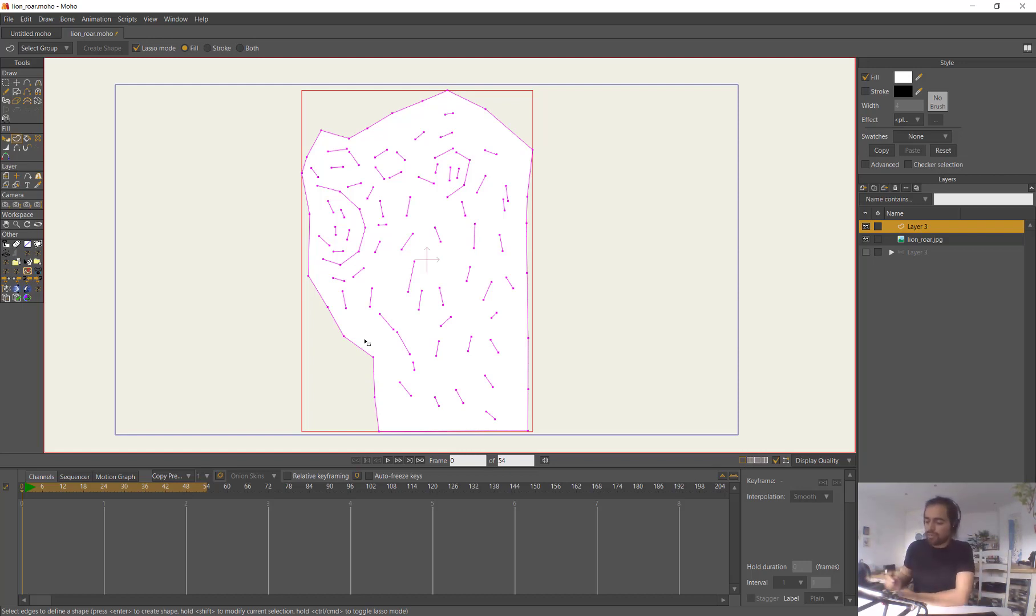
left_click(48, 20)
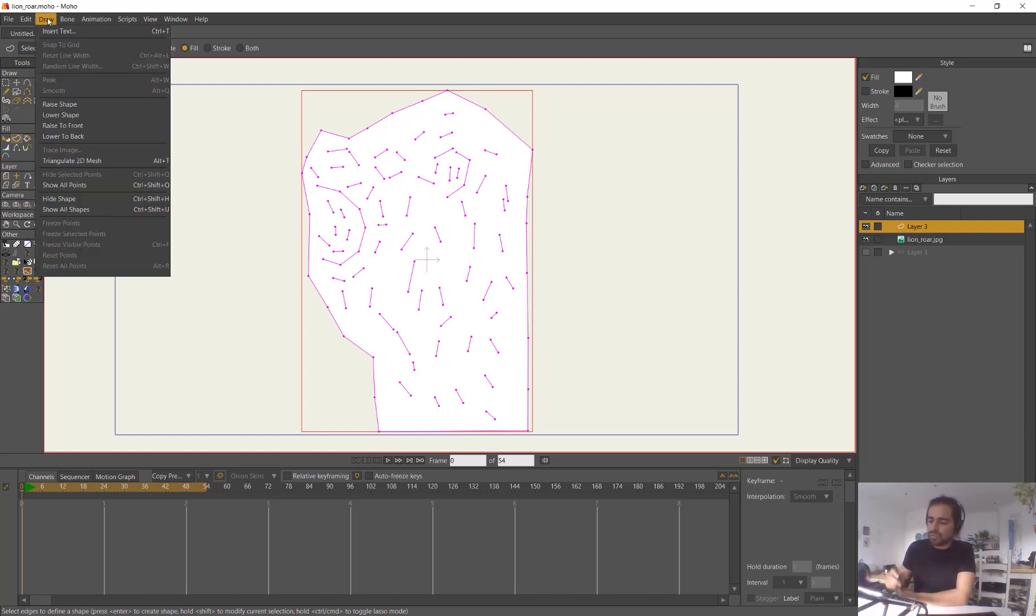
left_click(82, 162)
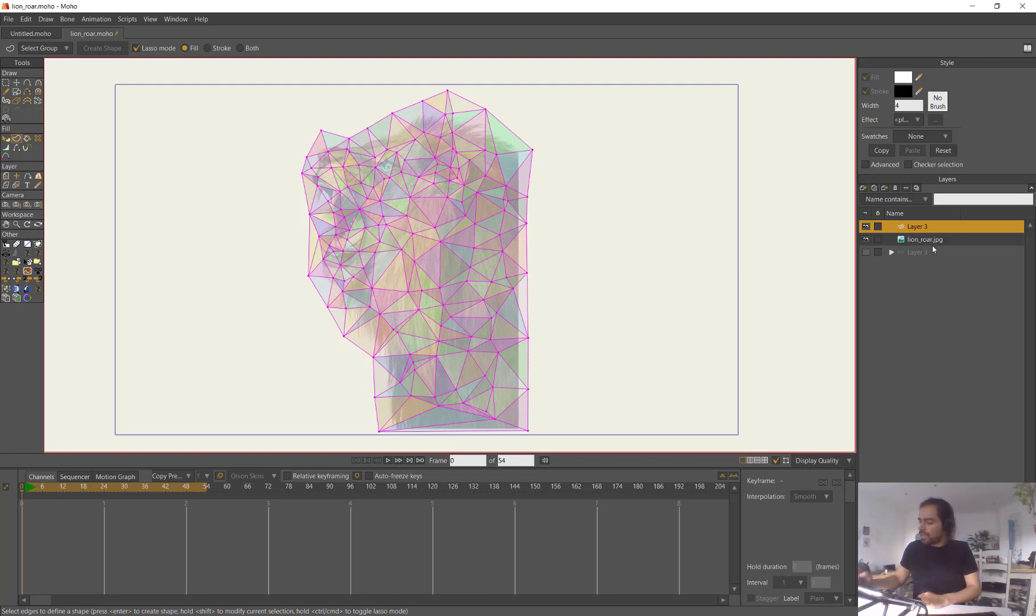
- Set Layer 3 as the smart warp layer of the lion_roar.jpg image
left_click(906, 241)
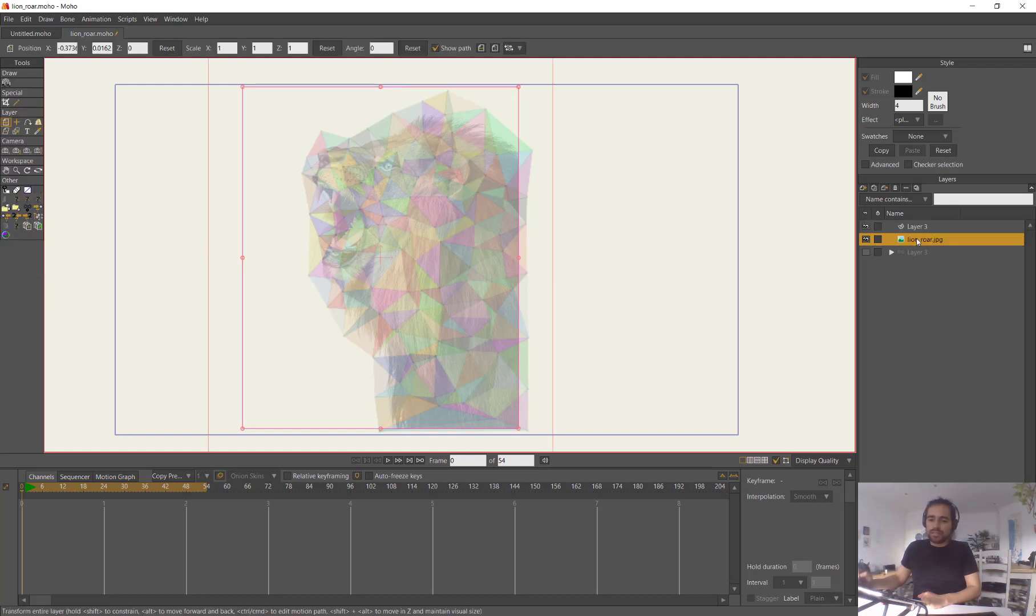
double_click(917, 240)
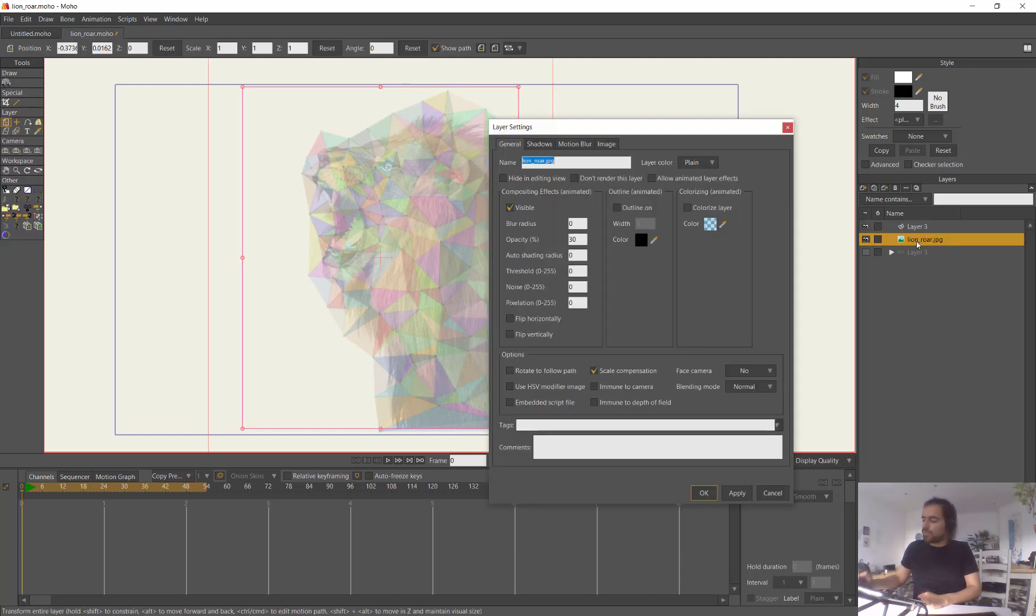
left_click(606, 144)
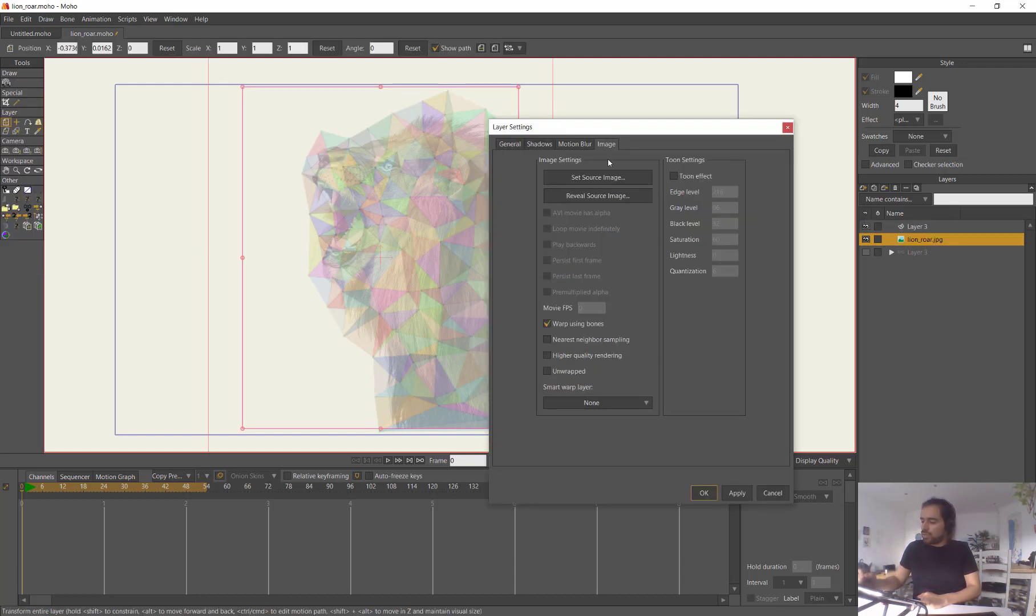
left_click(603, 402)
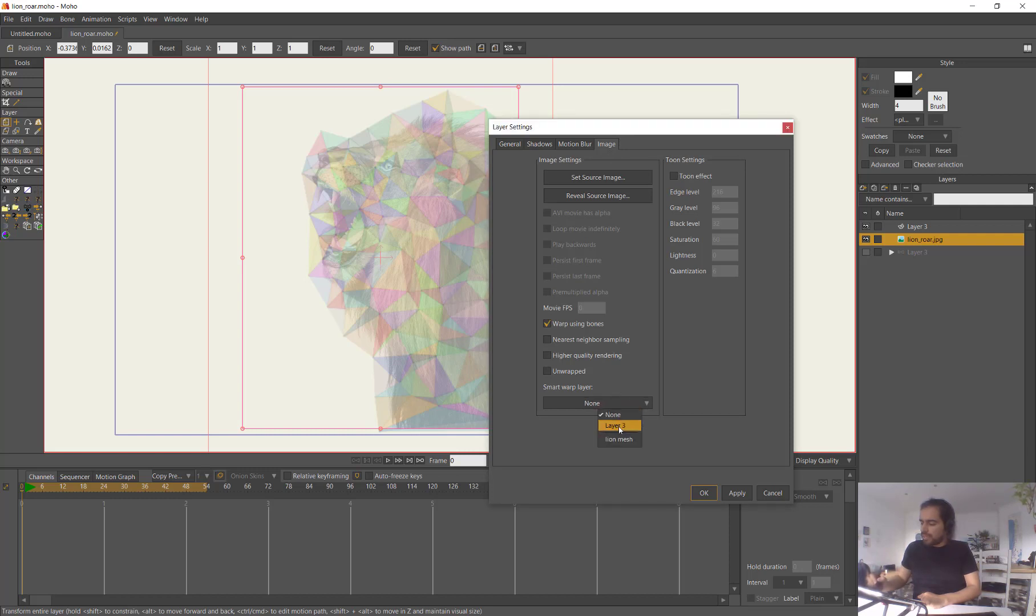
left_click(625, 404)
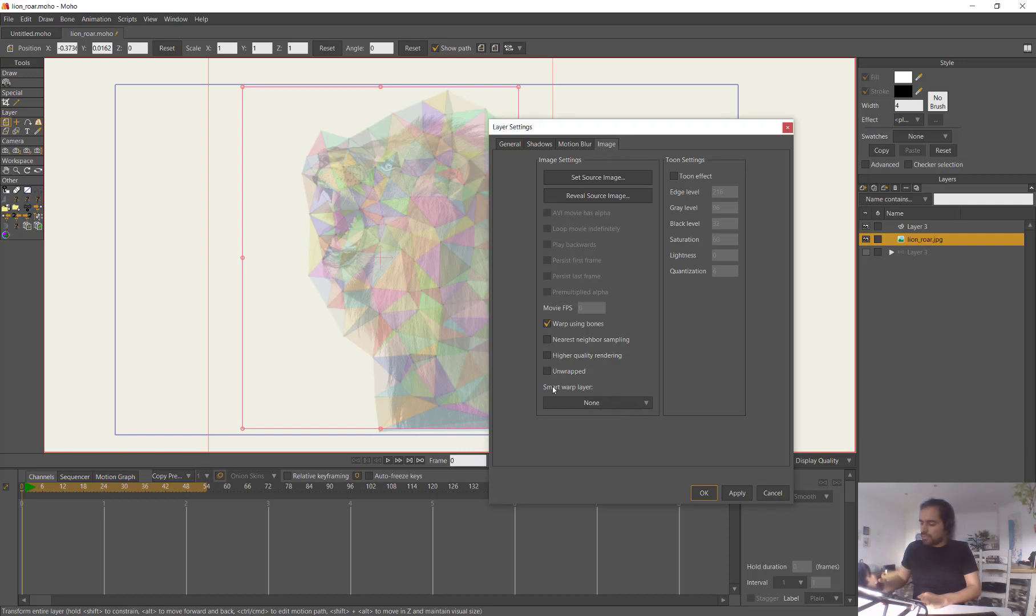
left_click(638, 403)
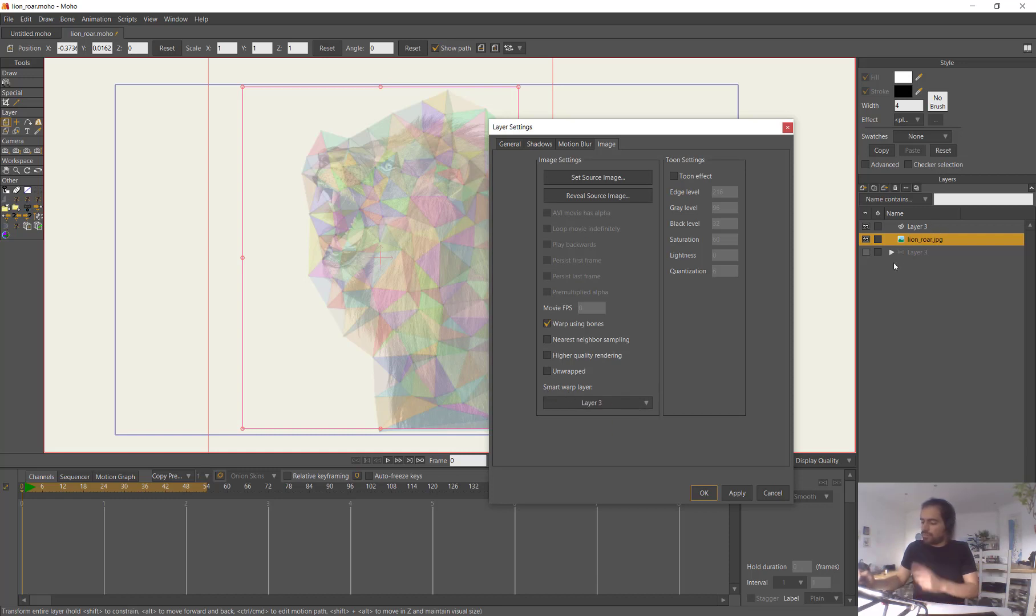
left_click(702, 495)
- Try warping the lion's face and mane on Layer 3 at frame 15 with the Magnet tool at radius 0.7766
left_click_drag(35, 489, 42, 490)
key("Up")
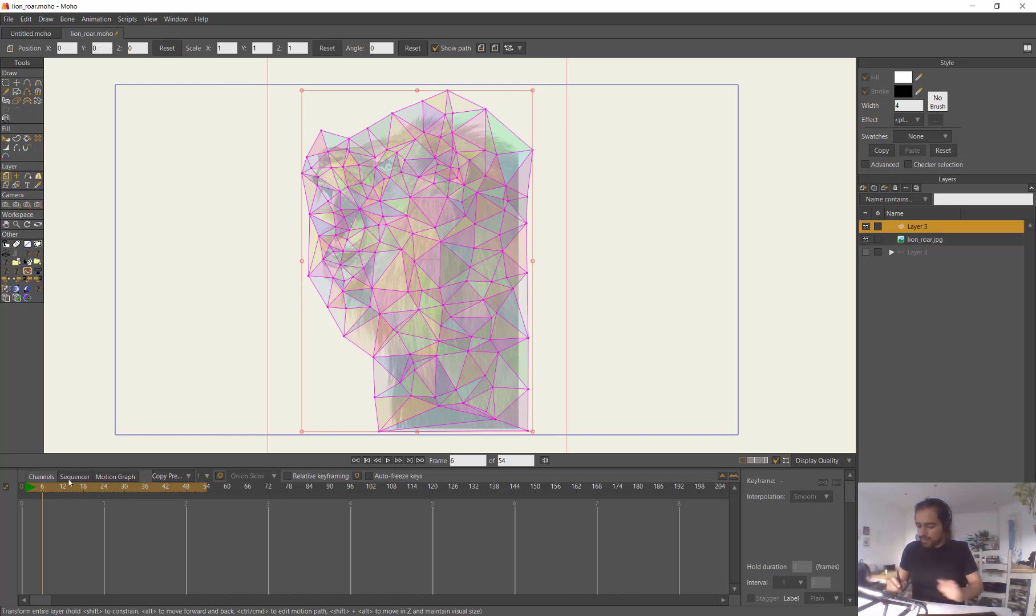
left_click_drag(79, 548, 55, 536)
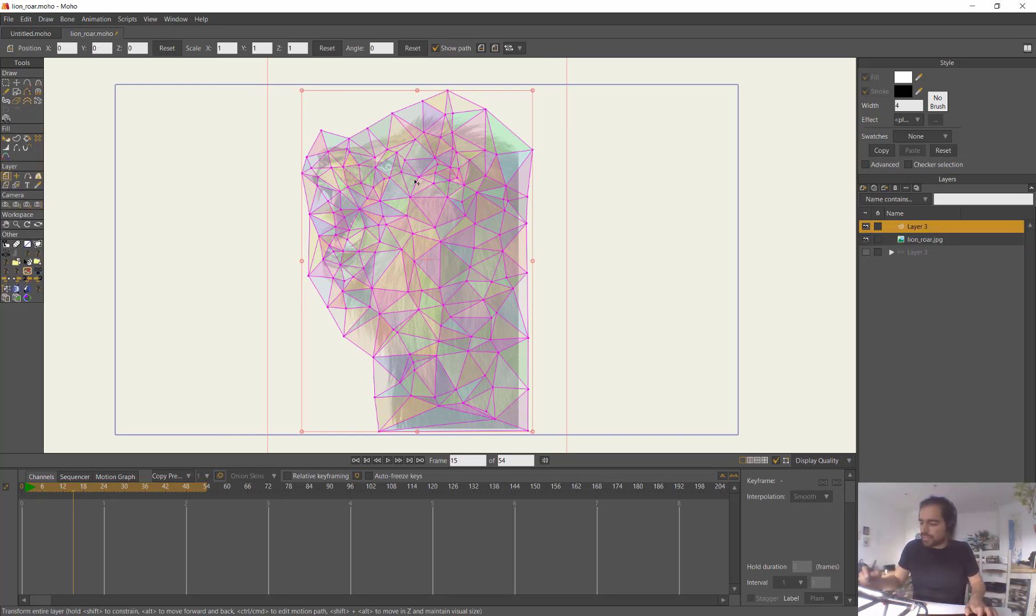
left_click(37, 91)
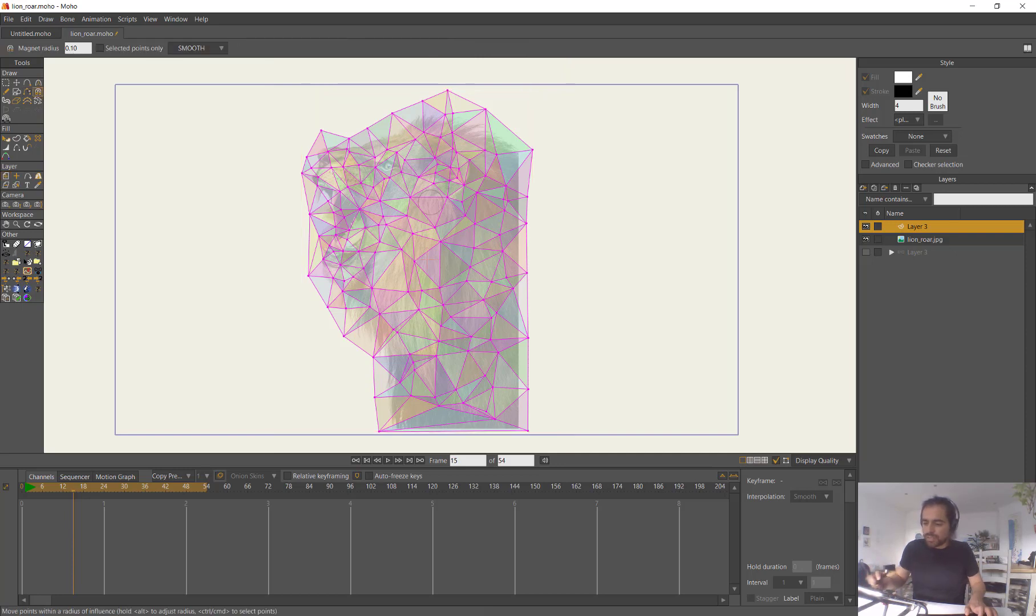
left_click_drag(400, 211, 425, 240)
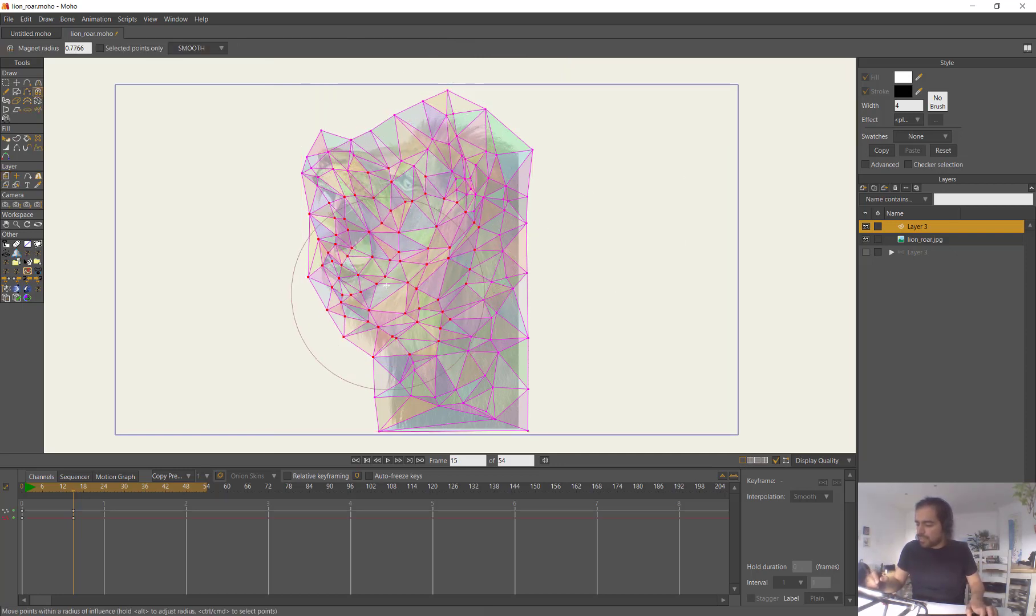
left_click_drag(317, 293, 315, 298)
left_click_drag(470, 246, 476, 172)
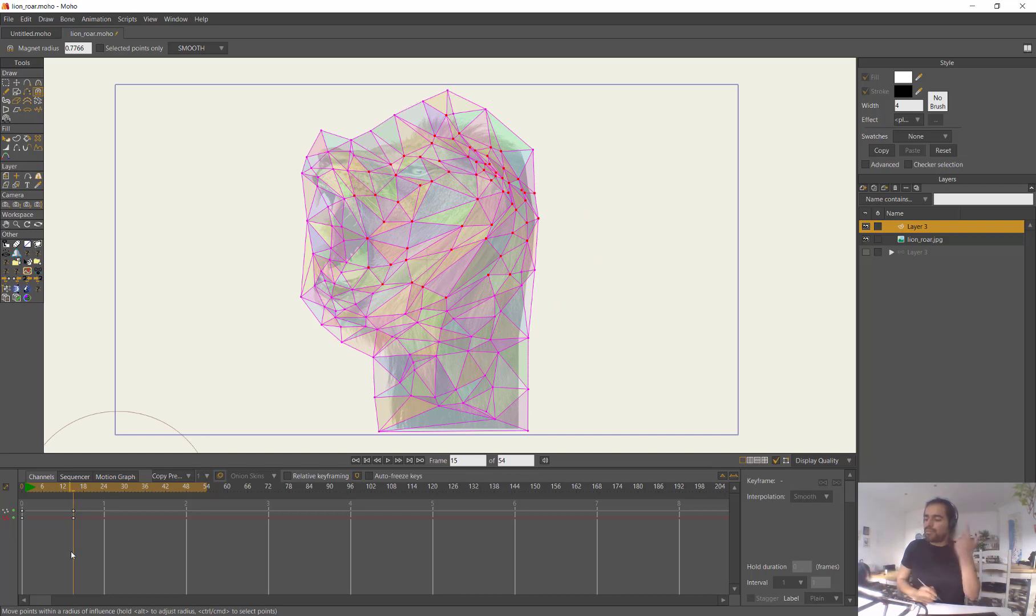
left_click_drag(425, 216, 412, 227)
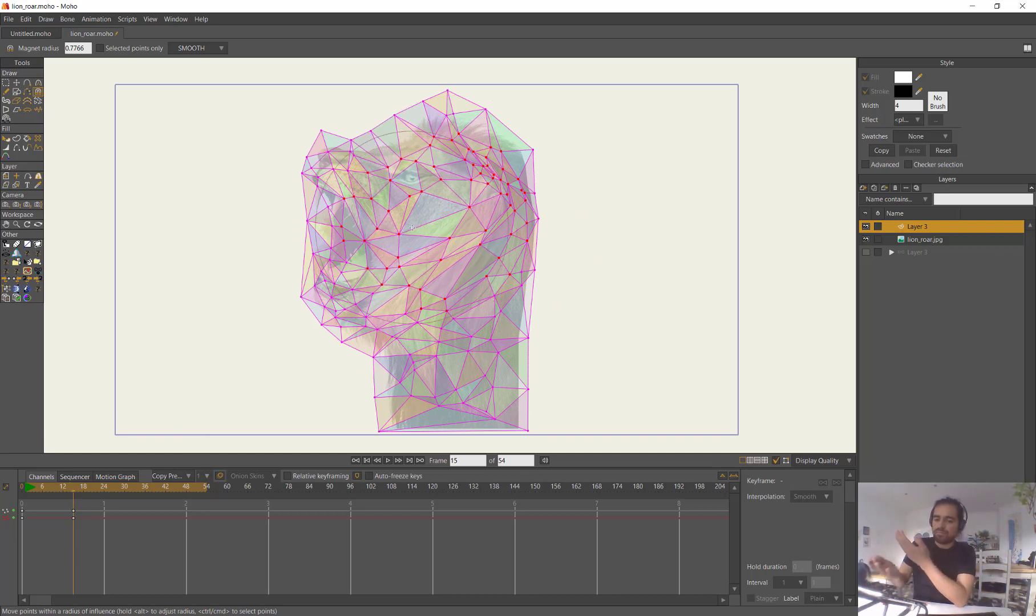
- Hide Layer 3 in the editing view, exclude it from rendering, and set the lion_roar.jpg layer's opacity to 100%
double_click(918, 227)
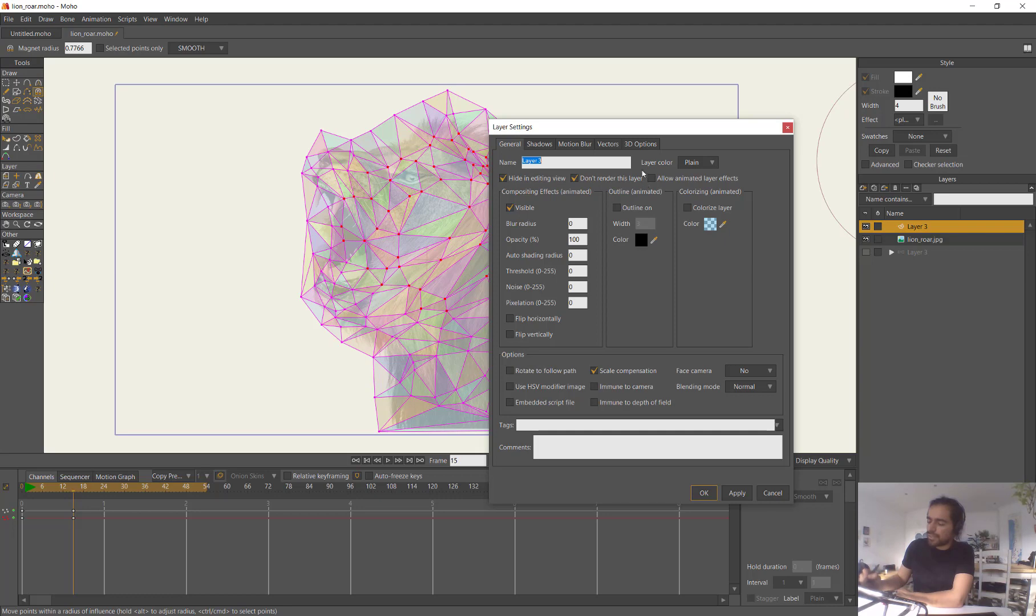
left_click(701, 493)
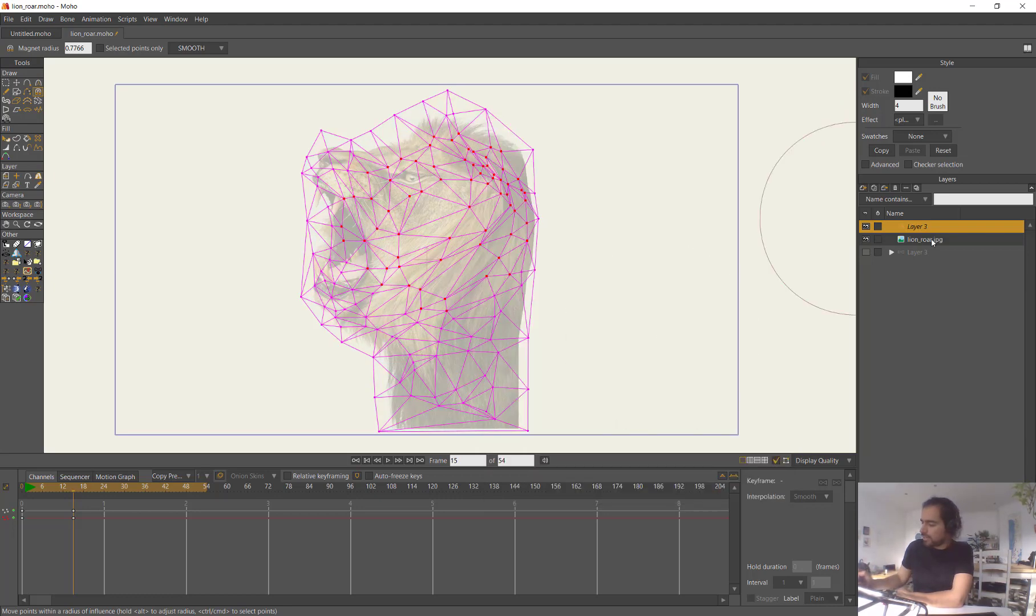
left_click(934, 240)
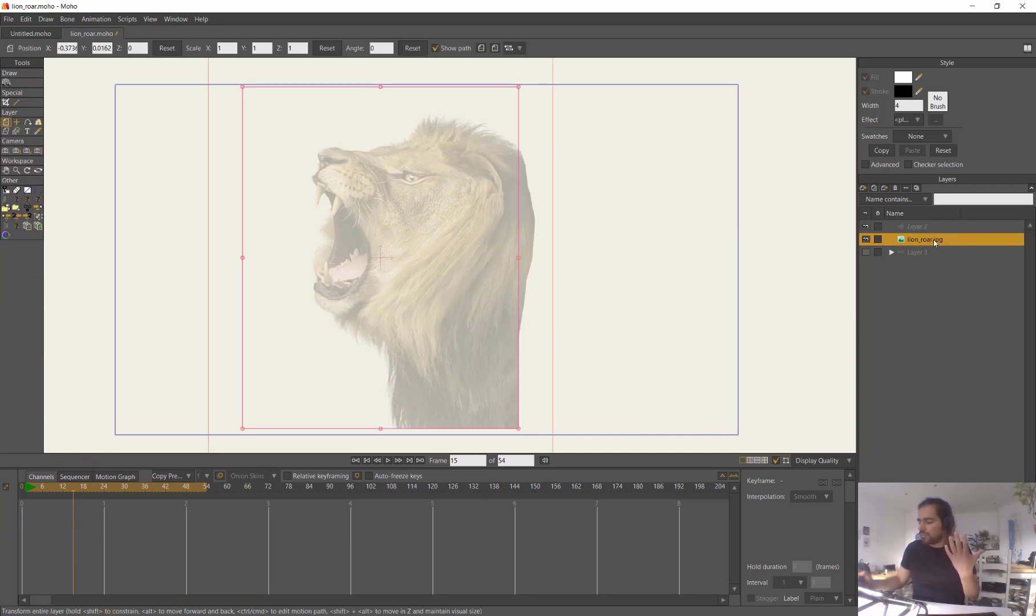
double_click(933, 240)
left_click(575, 239)
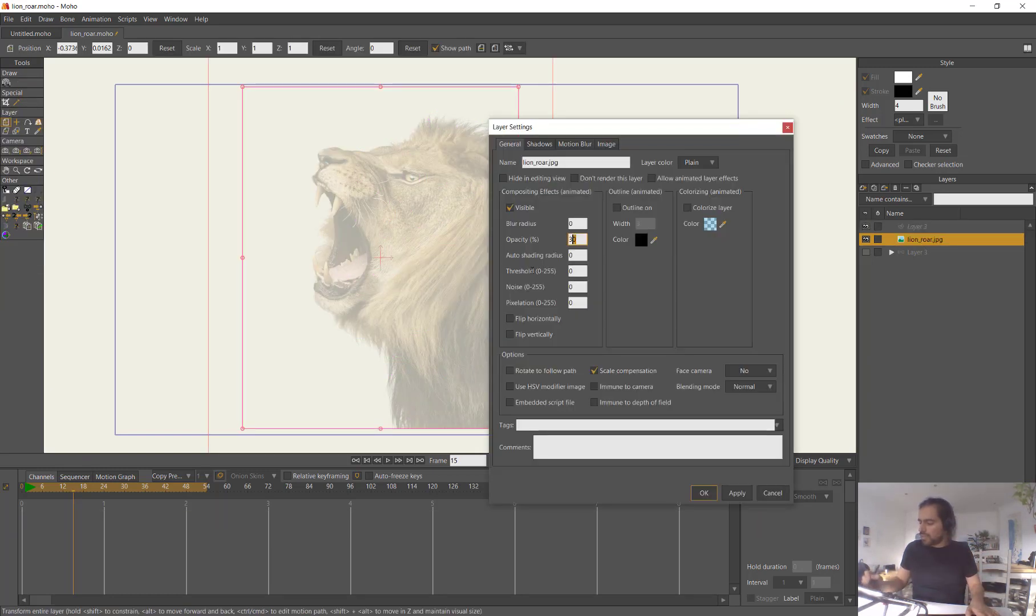
type("100")
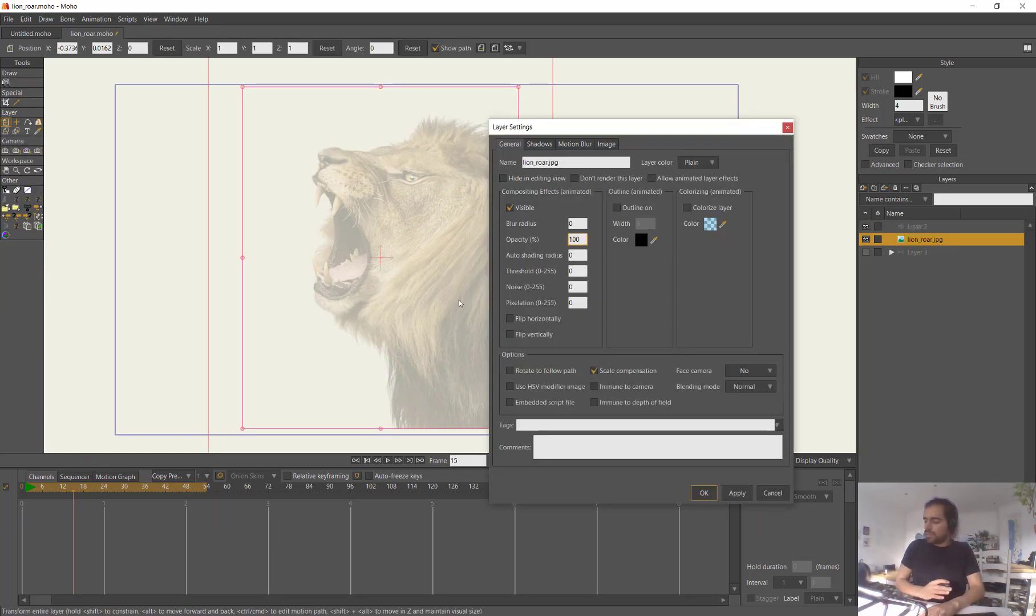
key("Return")
- Try opening the lion's jaws wider and pulling the brow upward on Layer 3 at frame 15 with the Magnet tool
left_click(917, 226)
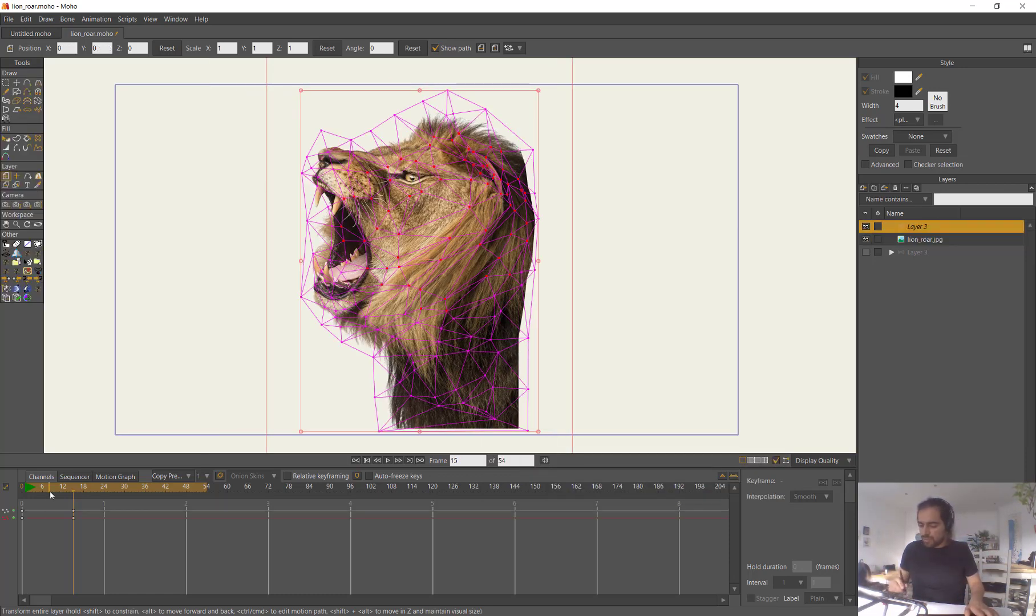
key("x")
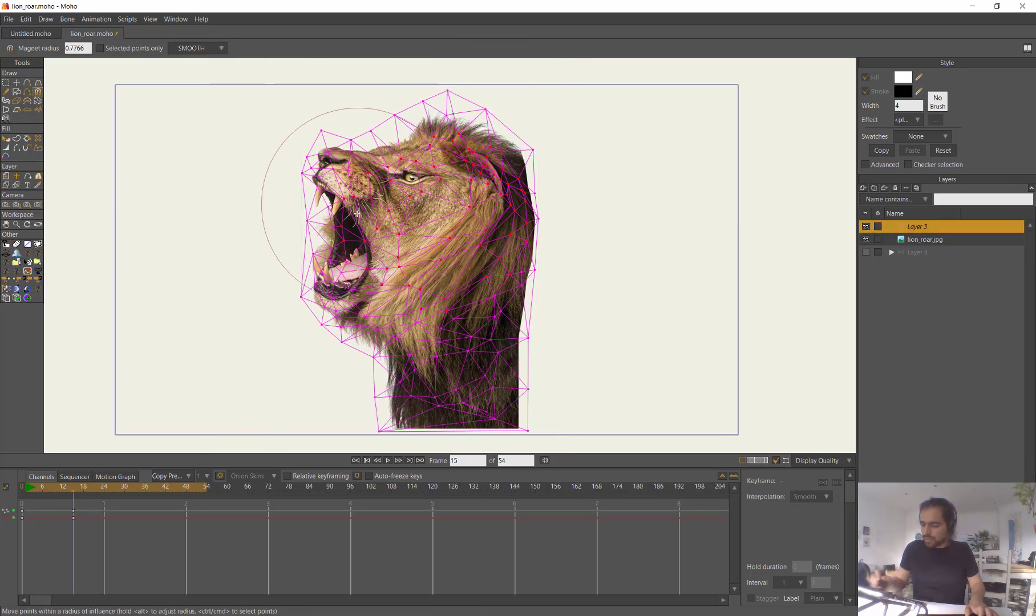
left_click_drag(359, 212, 373, 189)
left_click_drag(355, 271, 325, 297)
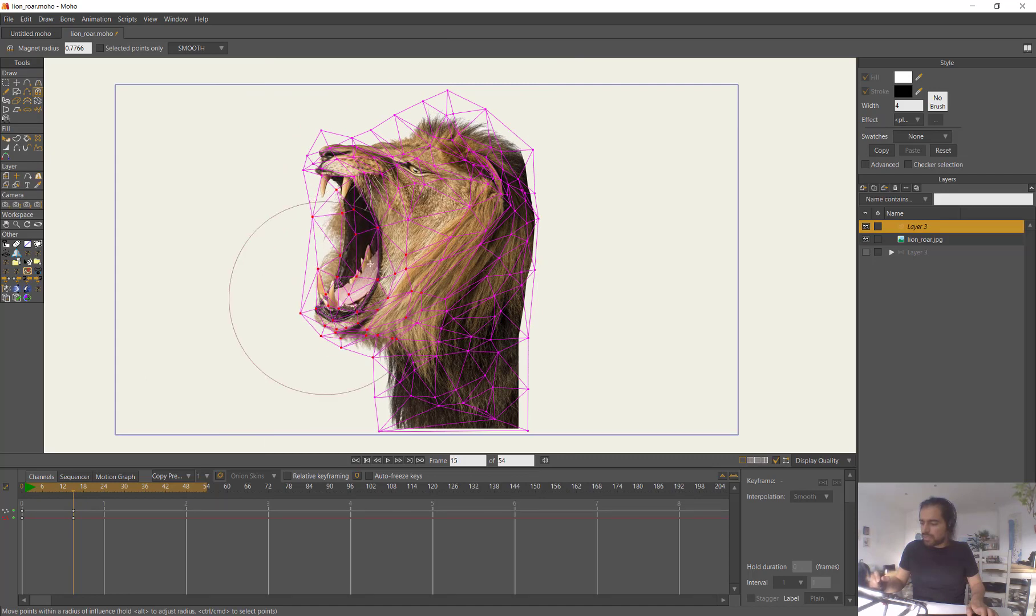
left_click_drag(426, 189, 437, 171)
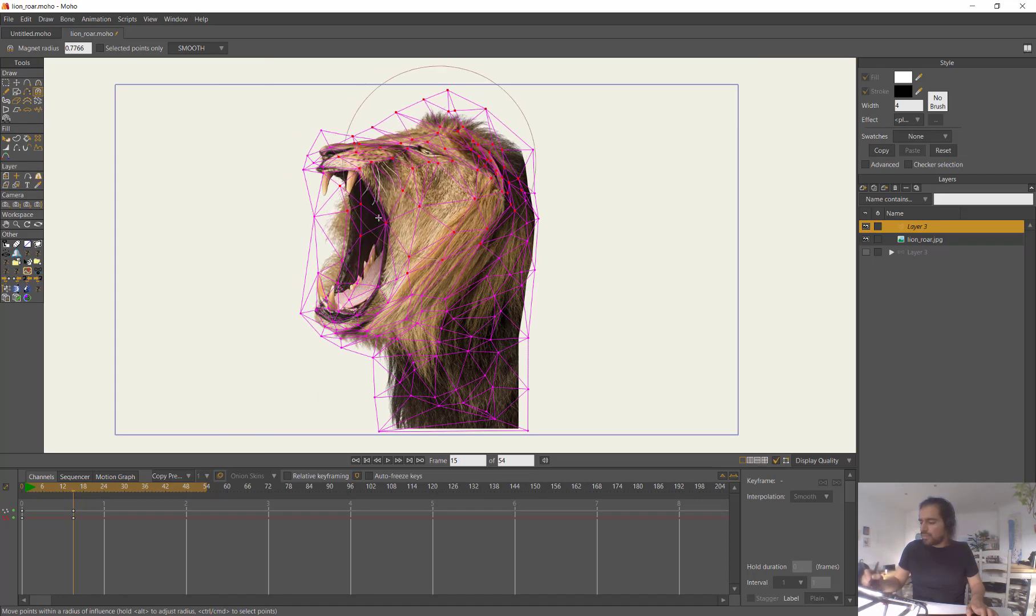
- Preview the deformation along the timeline and delete the point keyframes at frame 15
left_click(50, 493)
left_click(93, 491)
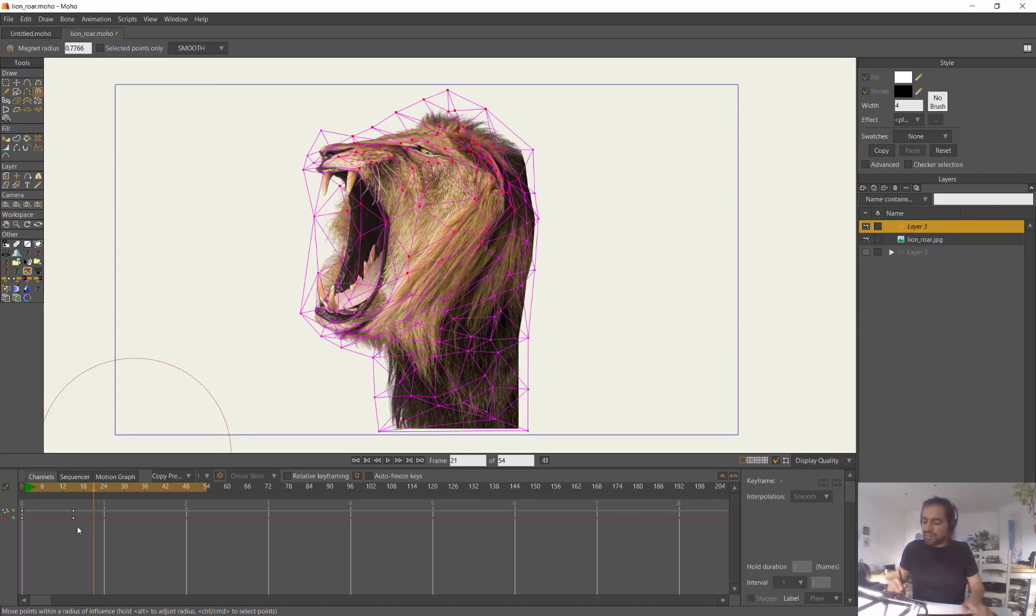
left_click_drag(63, 562, 102, 496)
key("Delete")
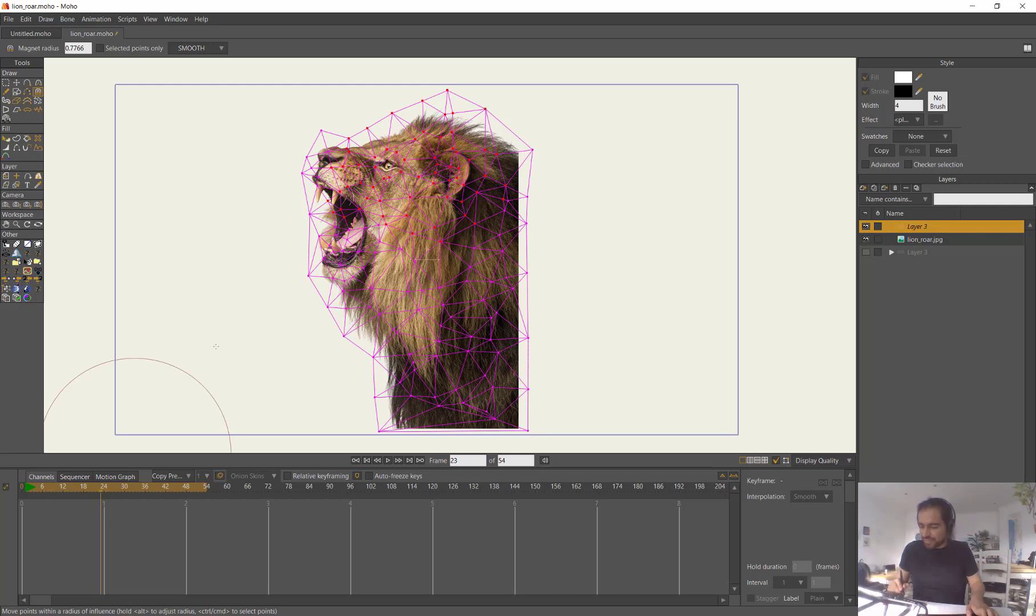
- At frame 23, stretch the lower jaw downward and lift the upper jaw with the Magnet tool, and scrub the timeline to preview the roar
left_click_drag(346, 258, 343, 300)
left_click_drag(355, 223, 374, 210)
left_click_drag(353, 278, 321, 317)
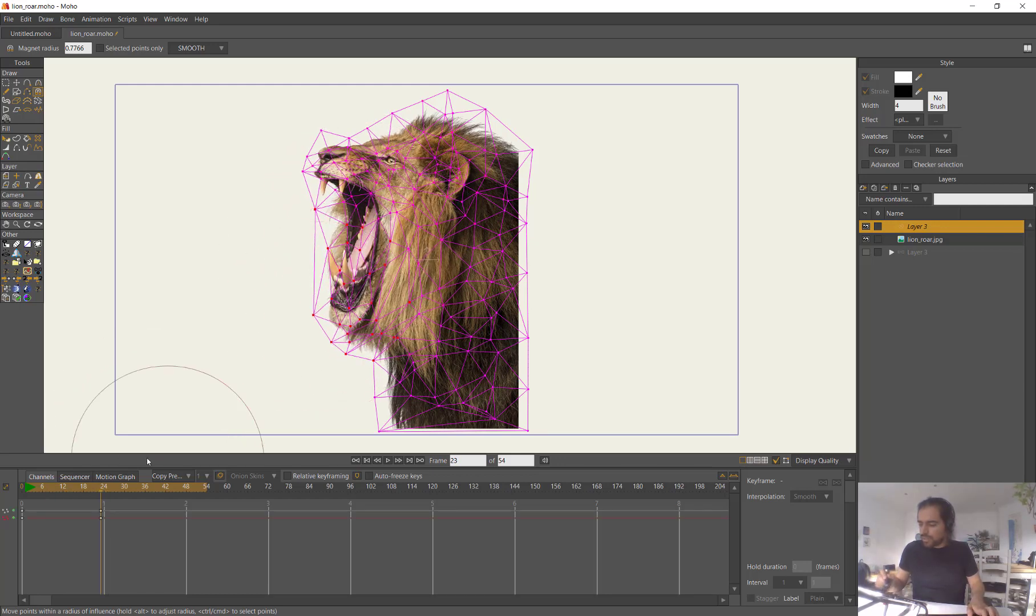
left_click_drag(32, 492, 100, 524)
- At frame 23, reposition individual mesh points around the lion's teeth and mouth corner with Transform Points, and scrub back to frame 0
scroll(394, 282, "up", 2)
key("t")
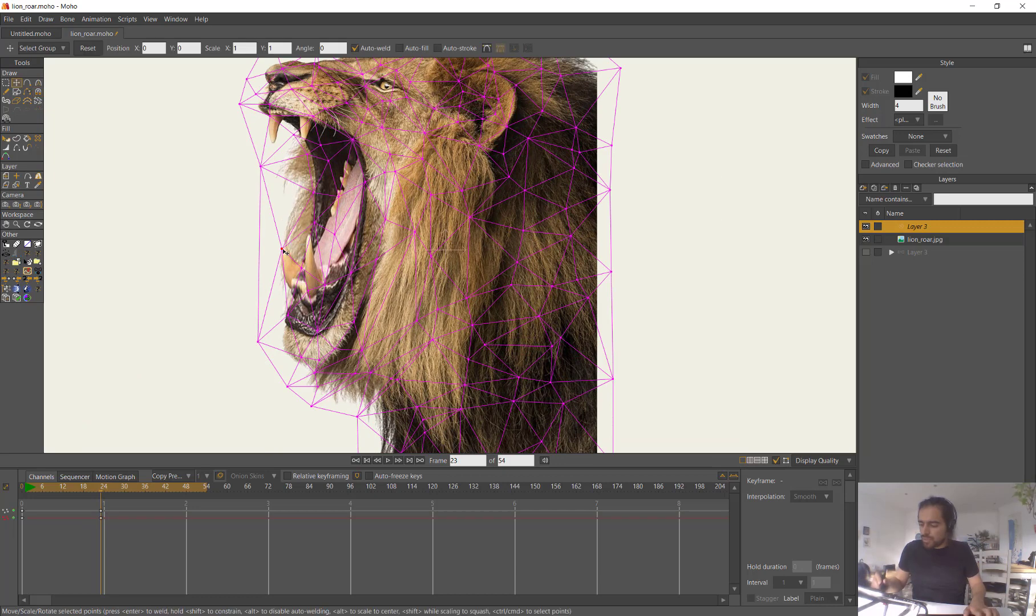
left_click_drag(314, 254, 338, 203)
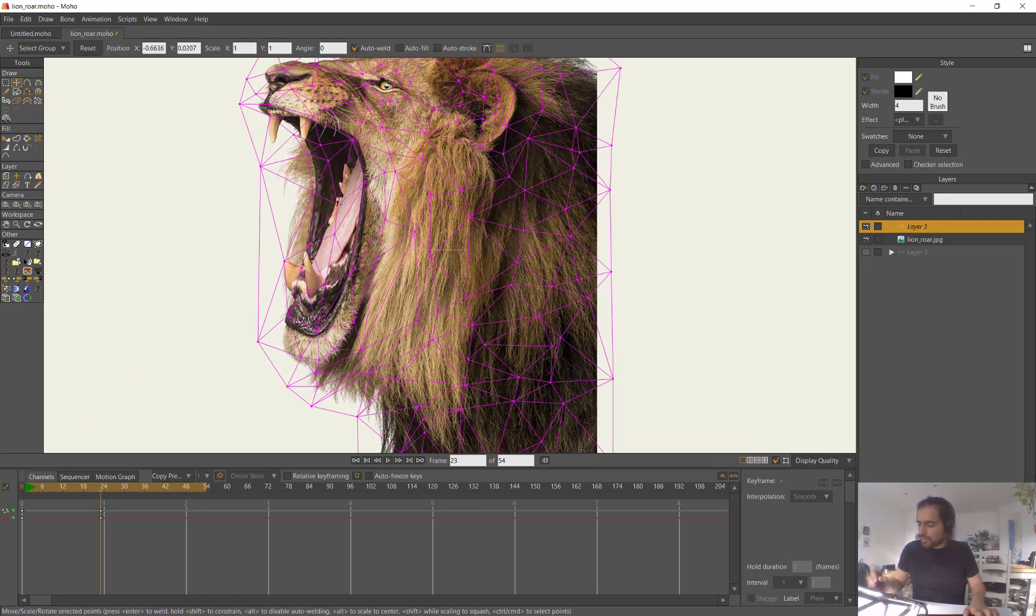
mouse_move(308, 151)
left_mouse_down()
mouse_move(305, 125)
mouse_move(326, 147)
mouse_move(321, 135)
left_mouse_up()
left_click_drag(406, 151, 383, 198)
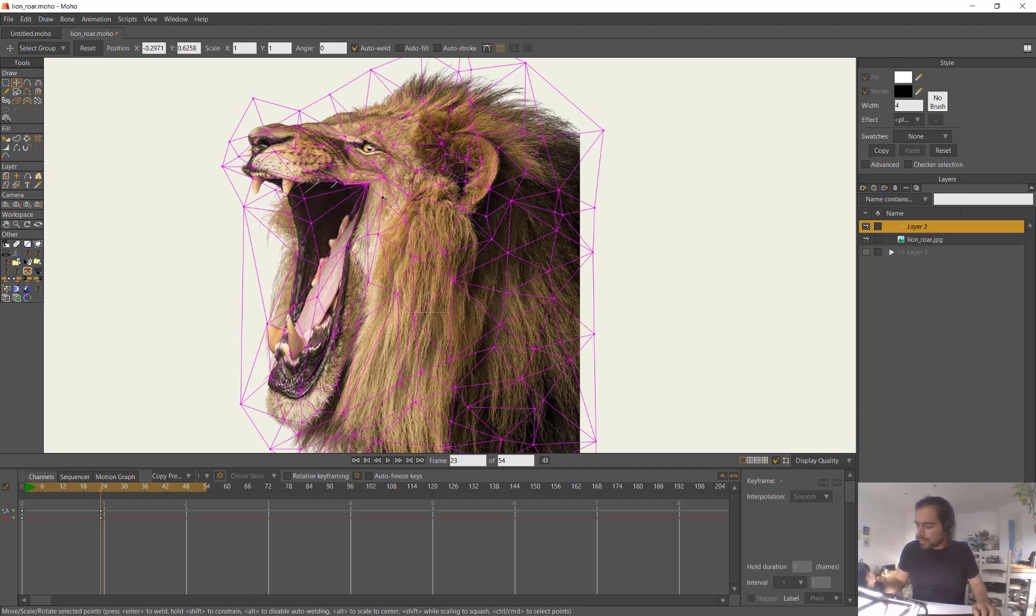
left_click_drag(375, 235, 387, 183)
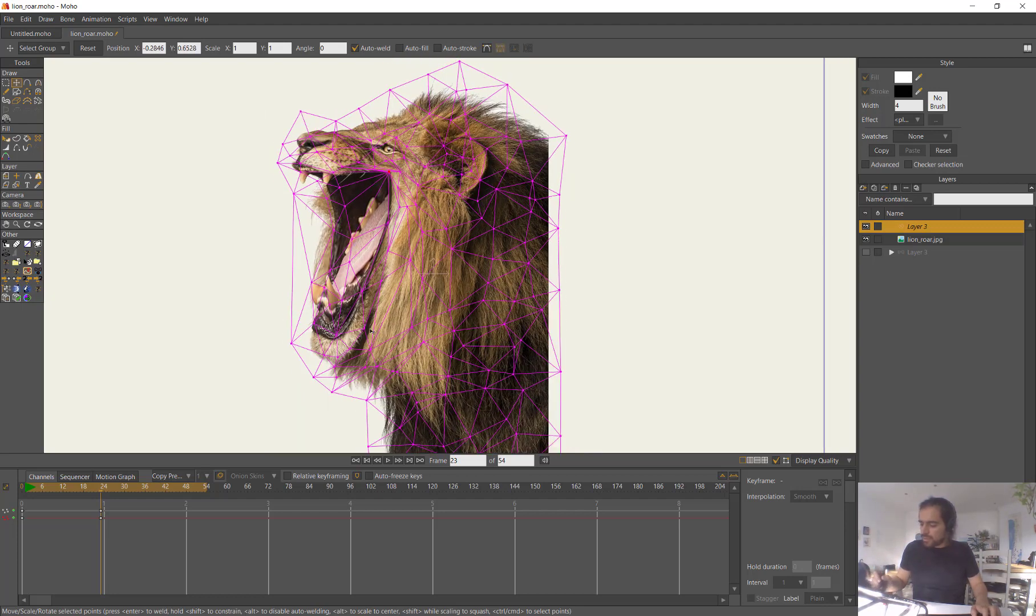
left_click_drag(89, 486, 53, 516)
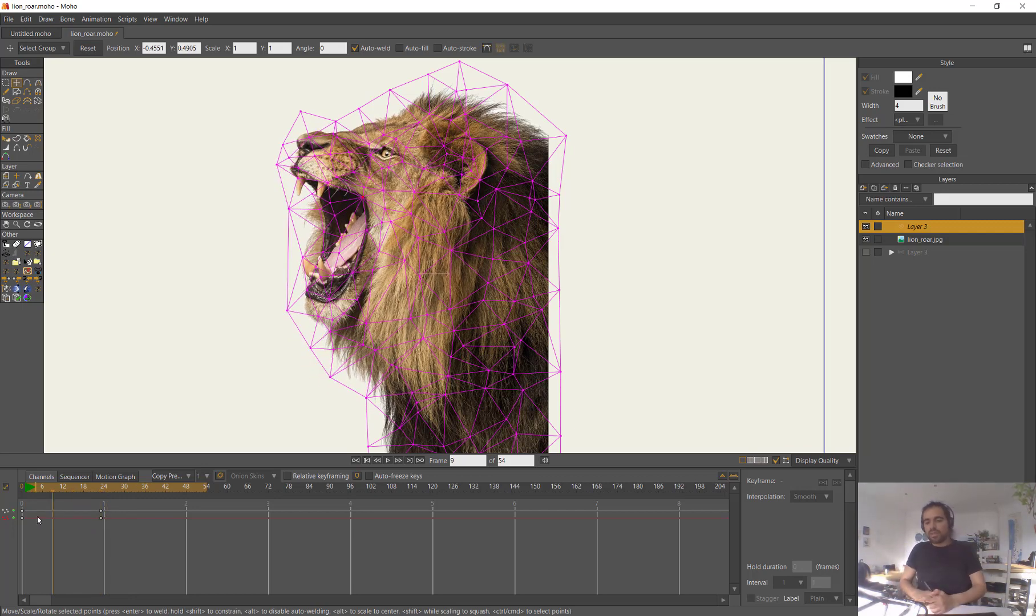
left_click(22, 520)
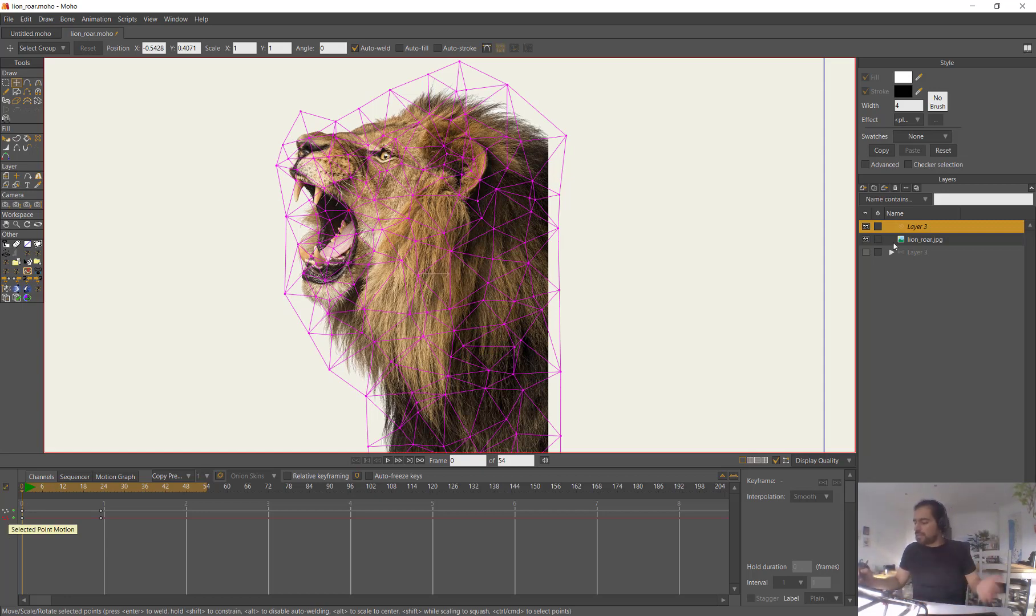
- Hide the upper mesh layer and its lion_roar.jpg layer, and show and select the rigged Layer 3 bone group
left_click(865, 239)
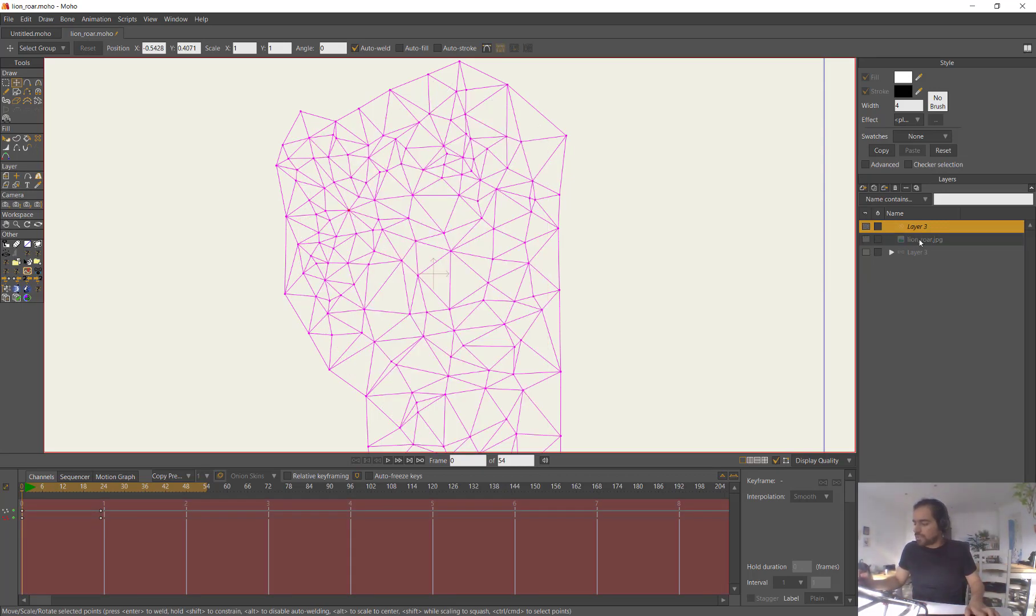
left_click(866, 252)
left_click(913, 252)
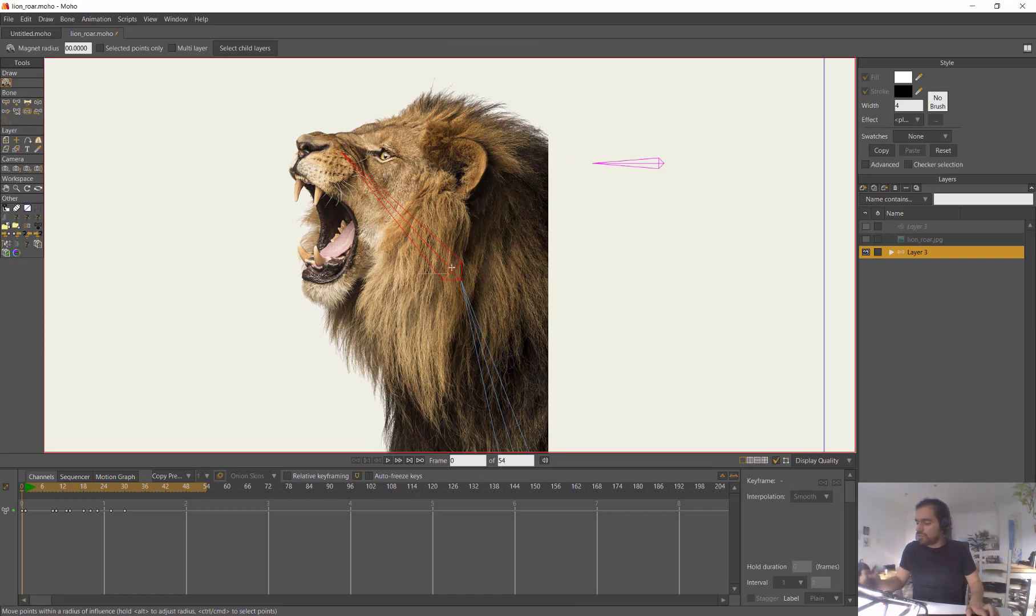
- Expand the rigged Layer 3 group and select the lion mesh layer to examine its triangulated mesh over the image
scroll(312, 296, "down", 2)
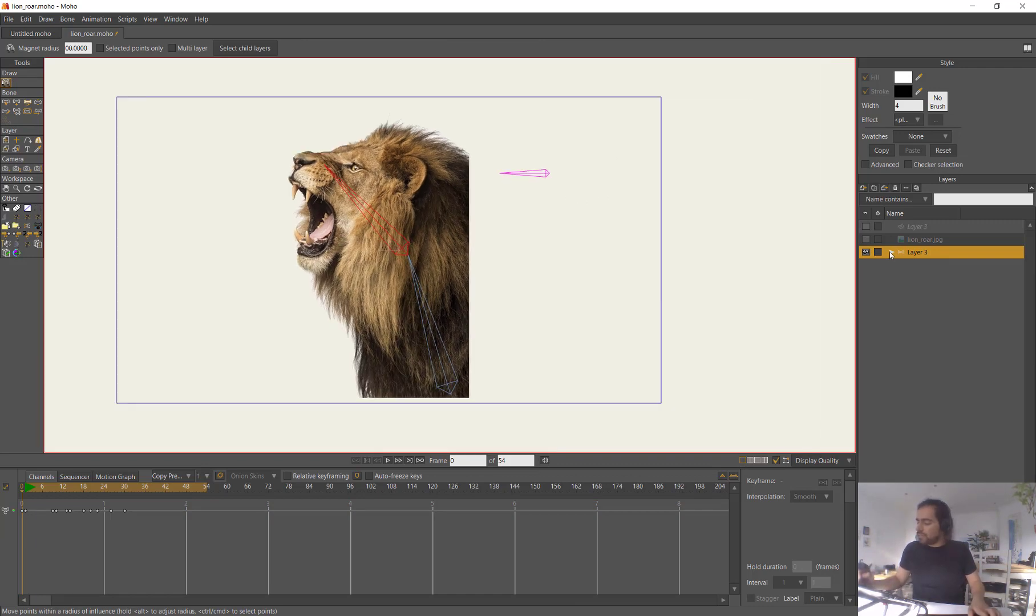
left_click(891, 253)
left_click(927, 265)
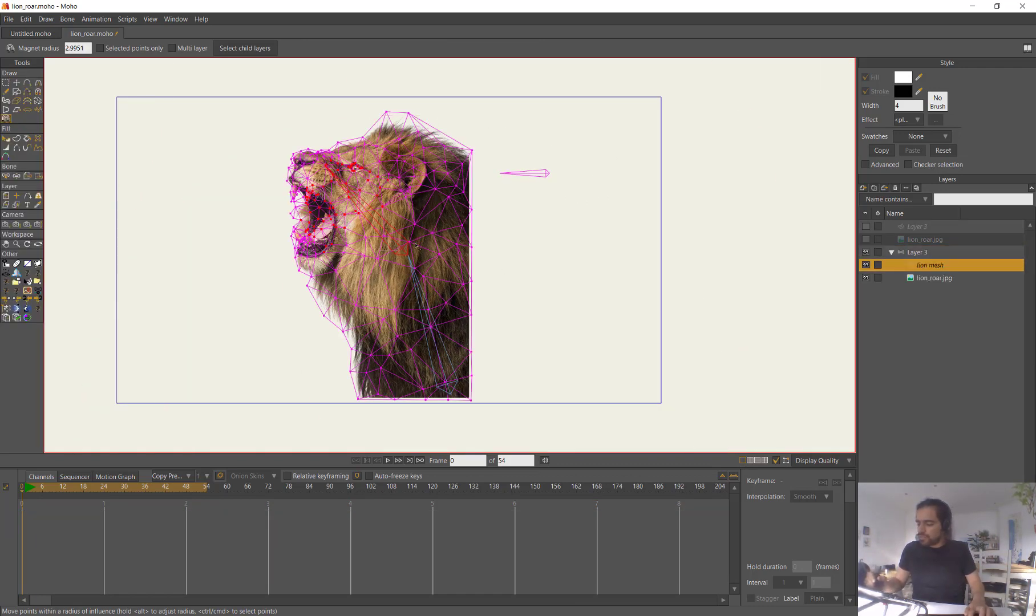
key("g")
left_click_drag(437, 249, 341, 202)
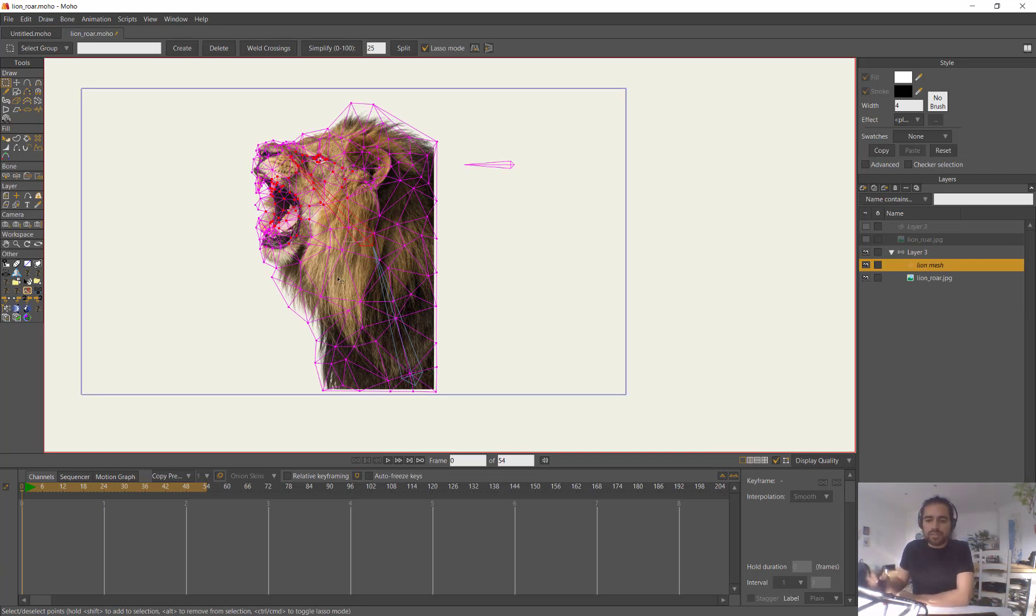
- Select the Layer 3 bone group and delete all of its existing bone animation keyframes
left_click(919, 256)
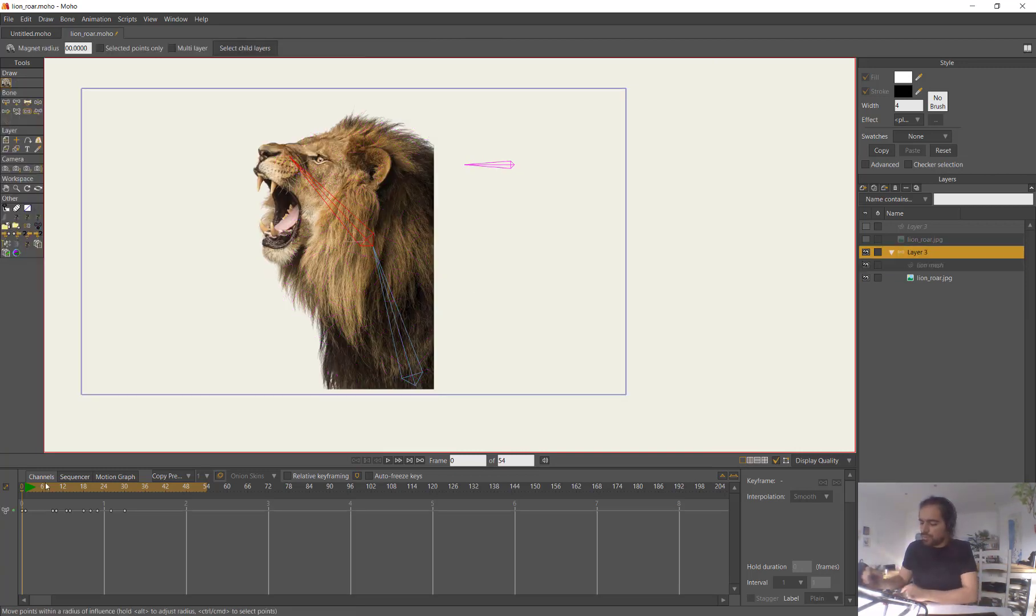
left_click(26, 490)
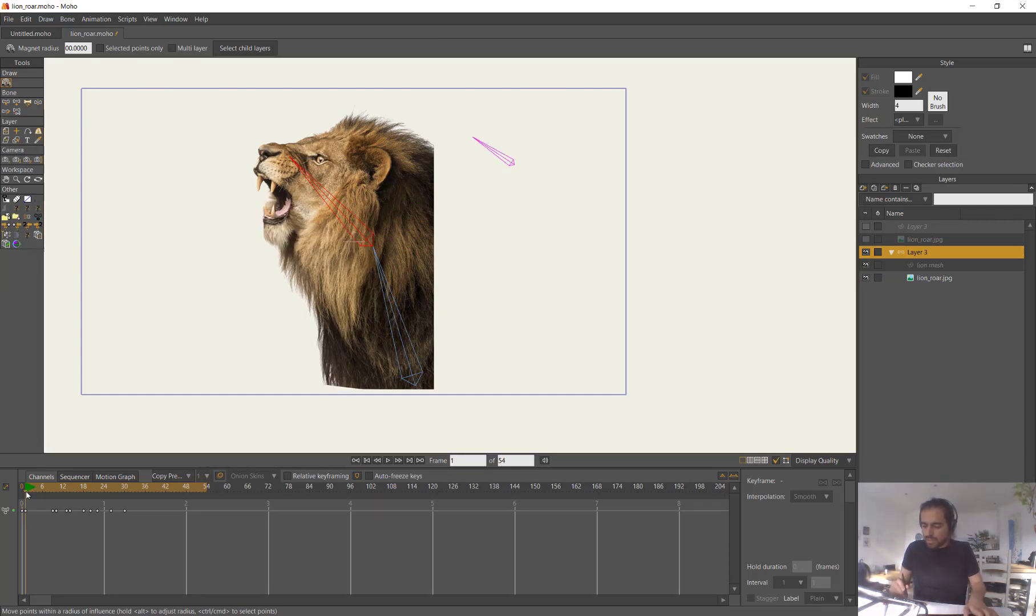
left_click_drag(141, 504, 18, 577)
key("Delete")
- At frame 5, pose the rig with Manipulate Bones, tilting the lion's neck and head back and rotating the separate jaw control bone
left_click(40, 489)
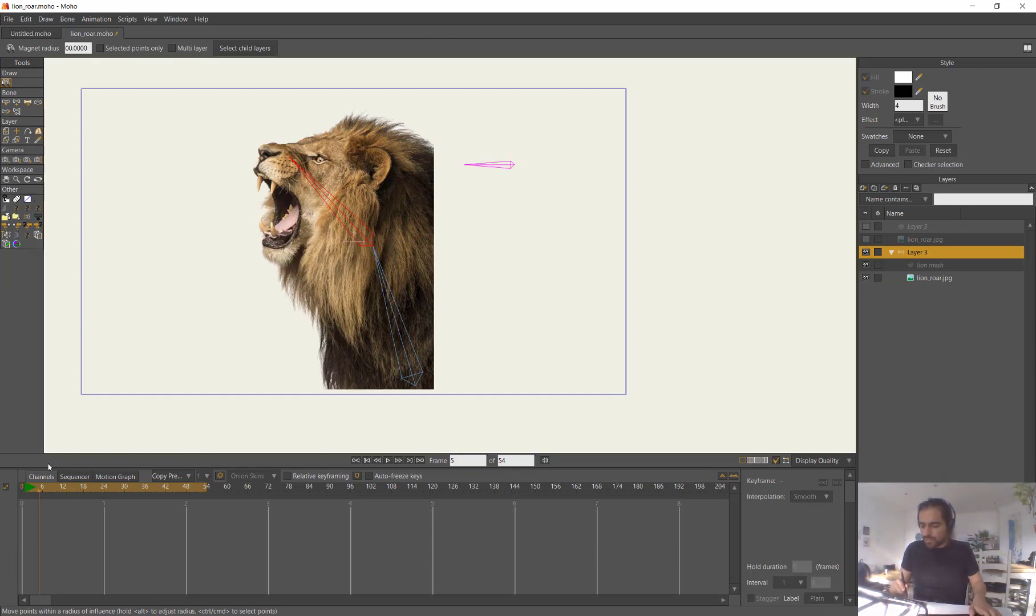
key("z")
left_click_drag(312, 261, 326, 181)
left_click_drag(476, 167, 487, 57)
left_click_drag(485, 134, 474, 149)
left_click_drag(328, 245, 398, 234)
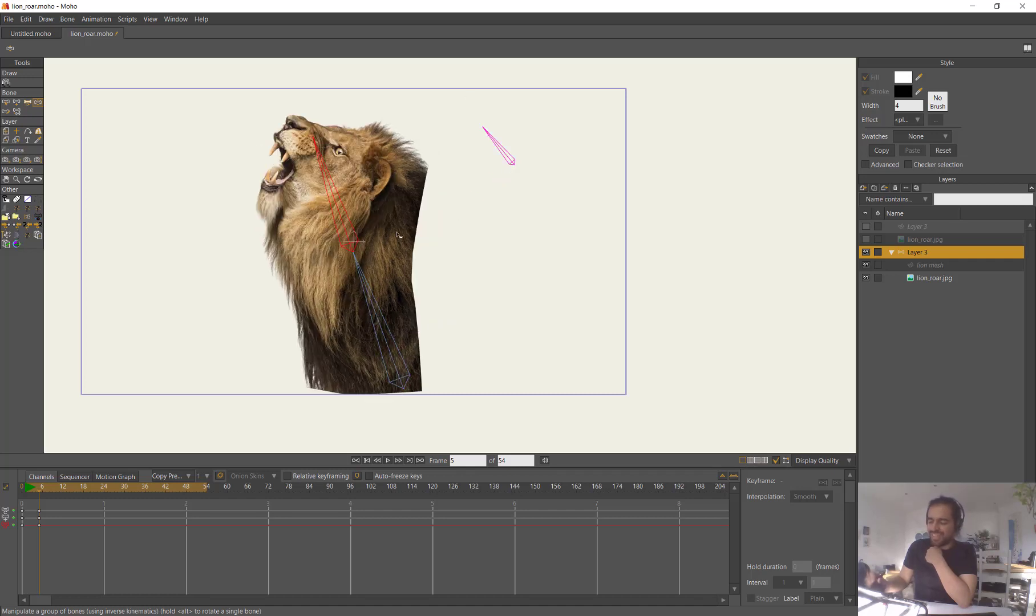
left_click_drag(447, 158, 432, 163)
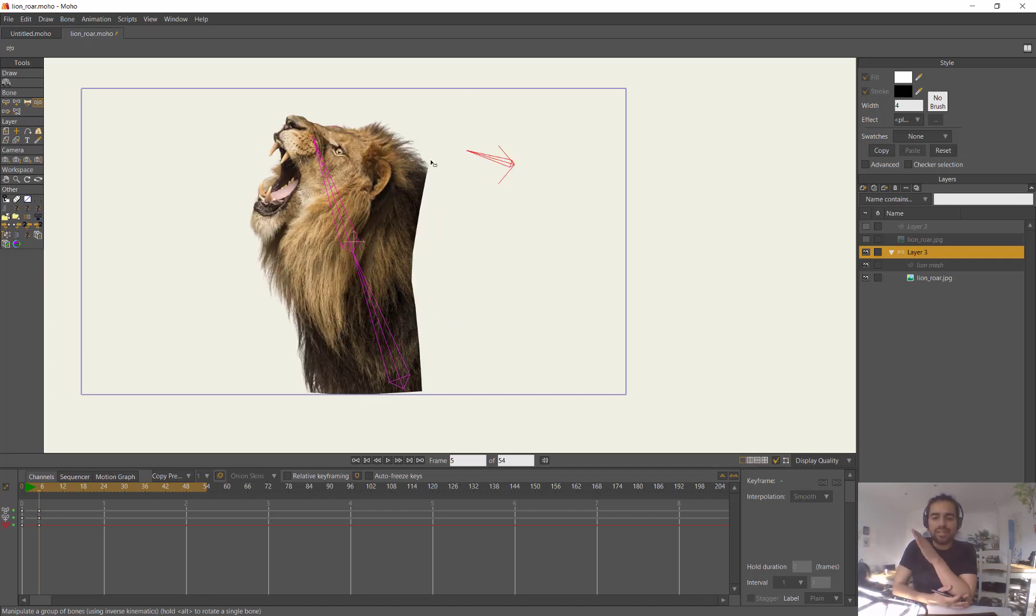